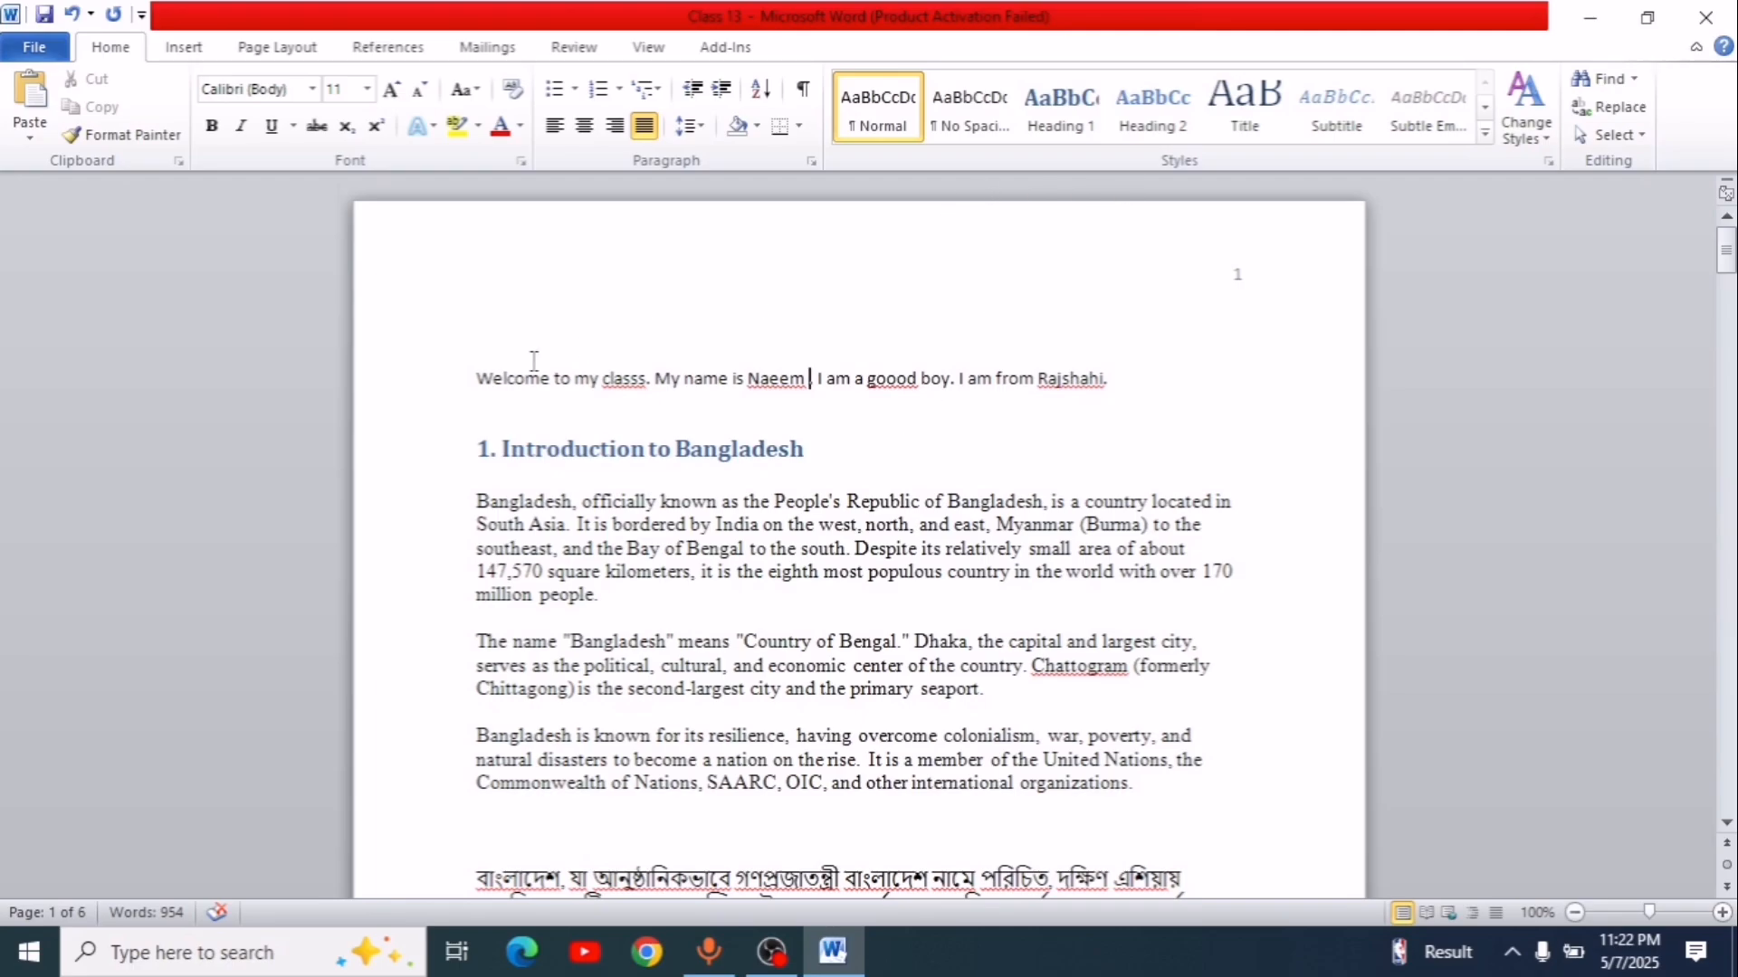
Step: Run the spelling and grammar check from the start of the document and change "classs" to the suggested "class"
{"action": "left_click", "coordinate": [575, 52]}
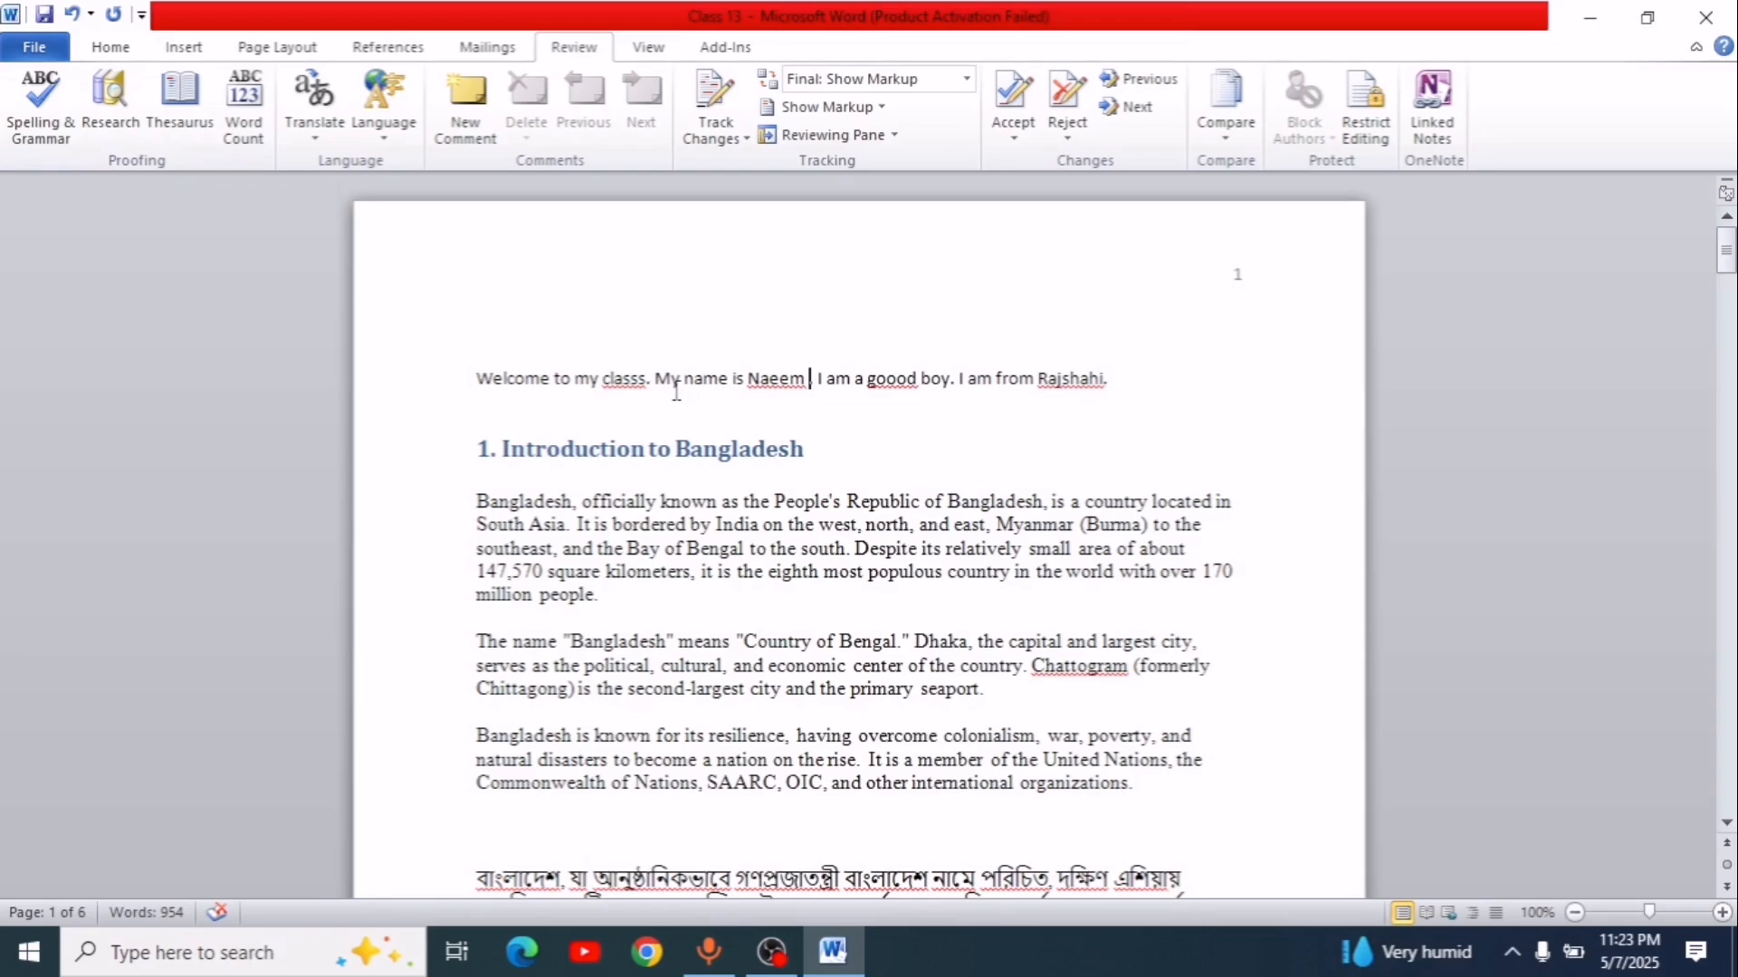
{"action": "left_click", "coordinate": [479, 379]}
{"action": "left_click", "coordinate": [63, 110]}
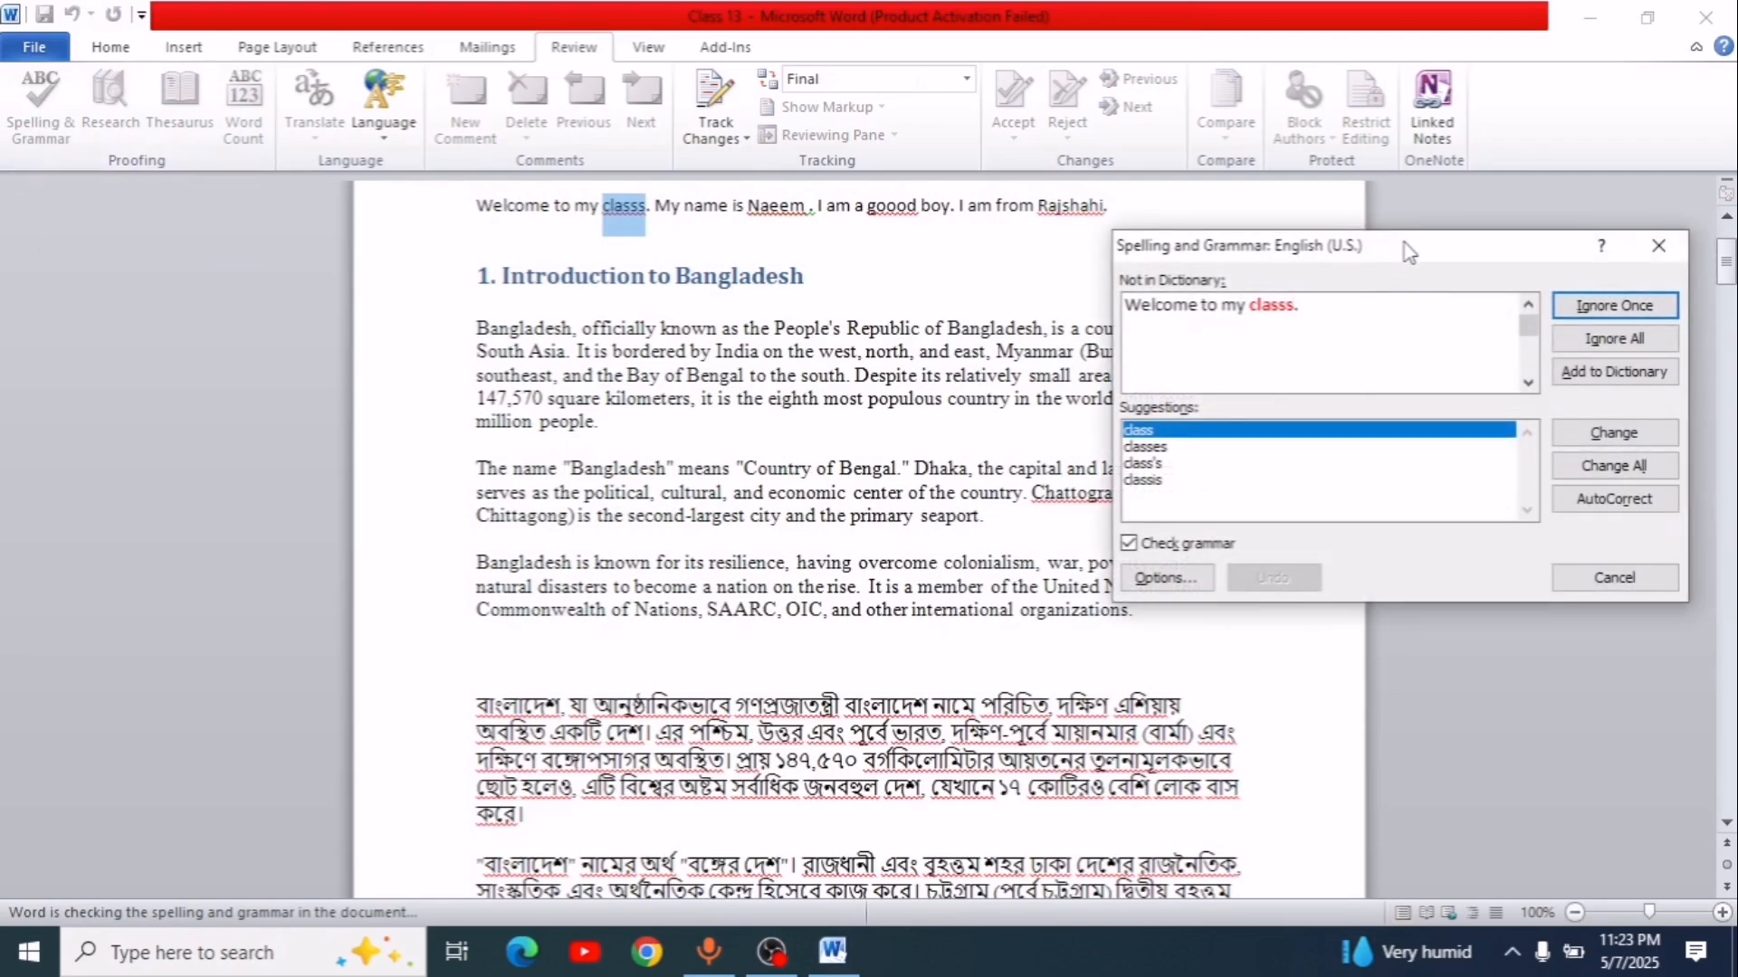
{"action": "mouse_move", "coordinate": [1408, 245]}
{"action": "left_mouse_down"}
{"action": "mouse_move", "coordinate": [1408, 197]}
{"action": "mouse_move", "coordinate": [1432, 257]}
{"action": "left_mouse_up"}
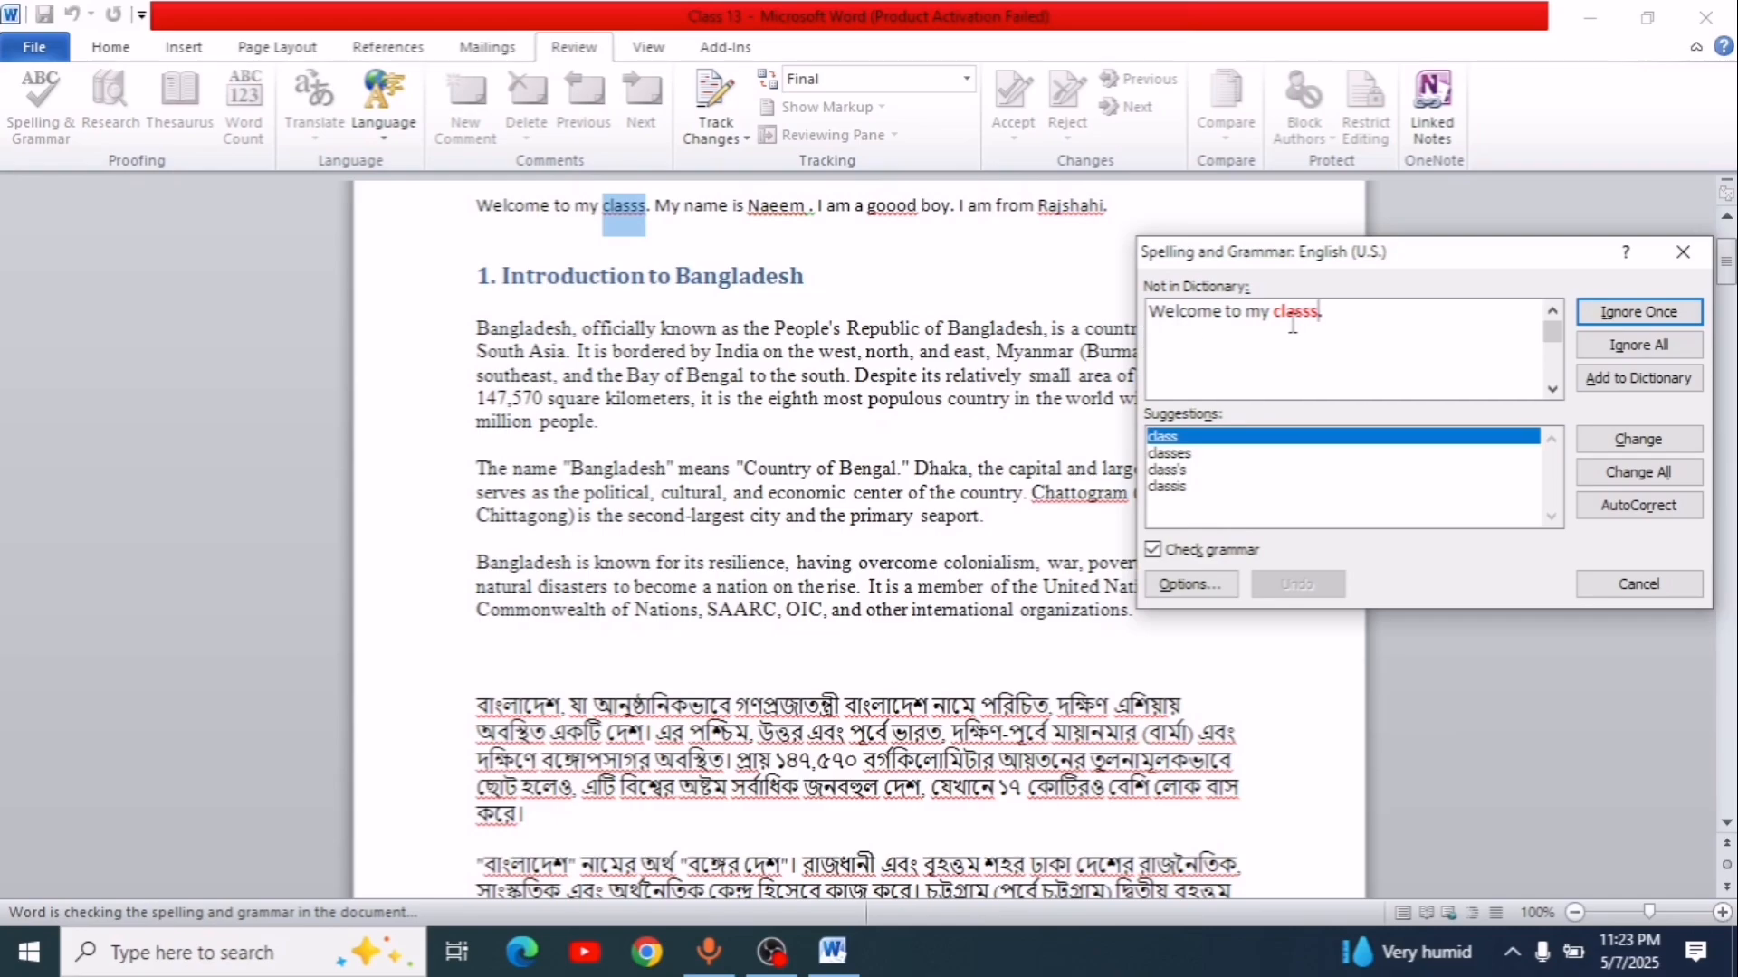
{"action": "left_click_drag", "start_coordinate": [1323, 317], "coordinate": [1274, 317]}
{"action": "left_click", "coordinate": [1370, 318]}
{"action": "left_click", "coordinate": [1273, 440]}
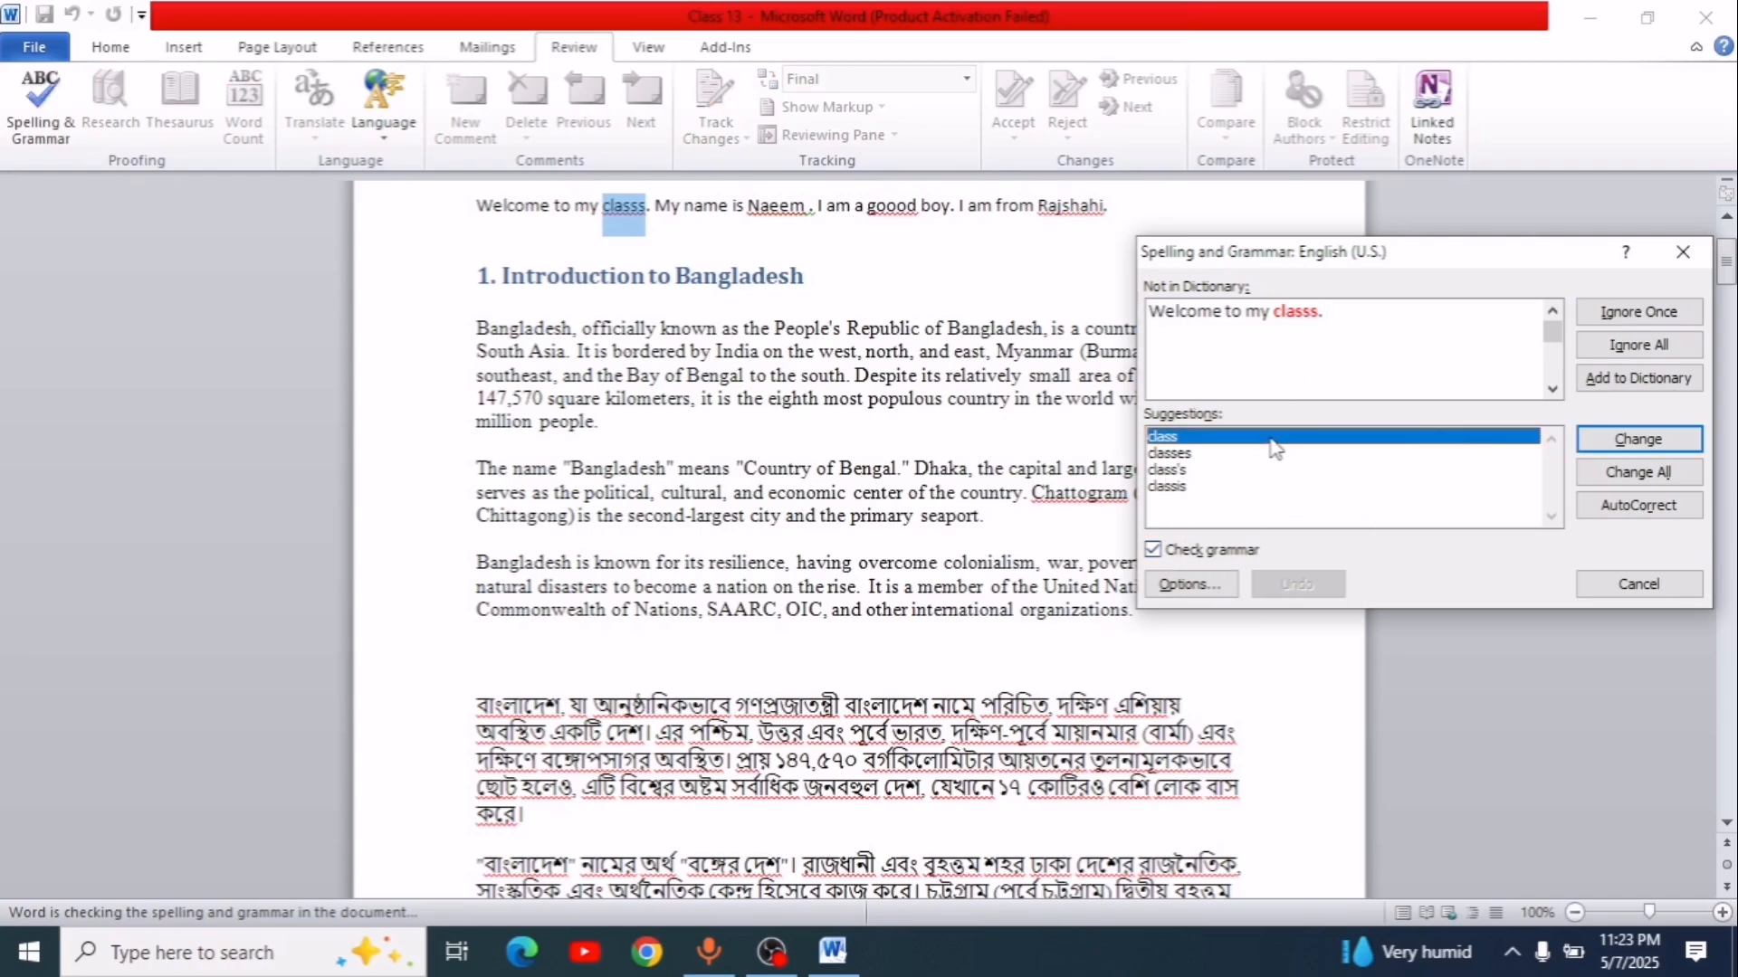
{"action": "left_click", "coordinate": [1615, 442]}
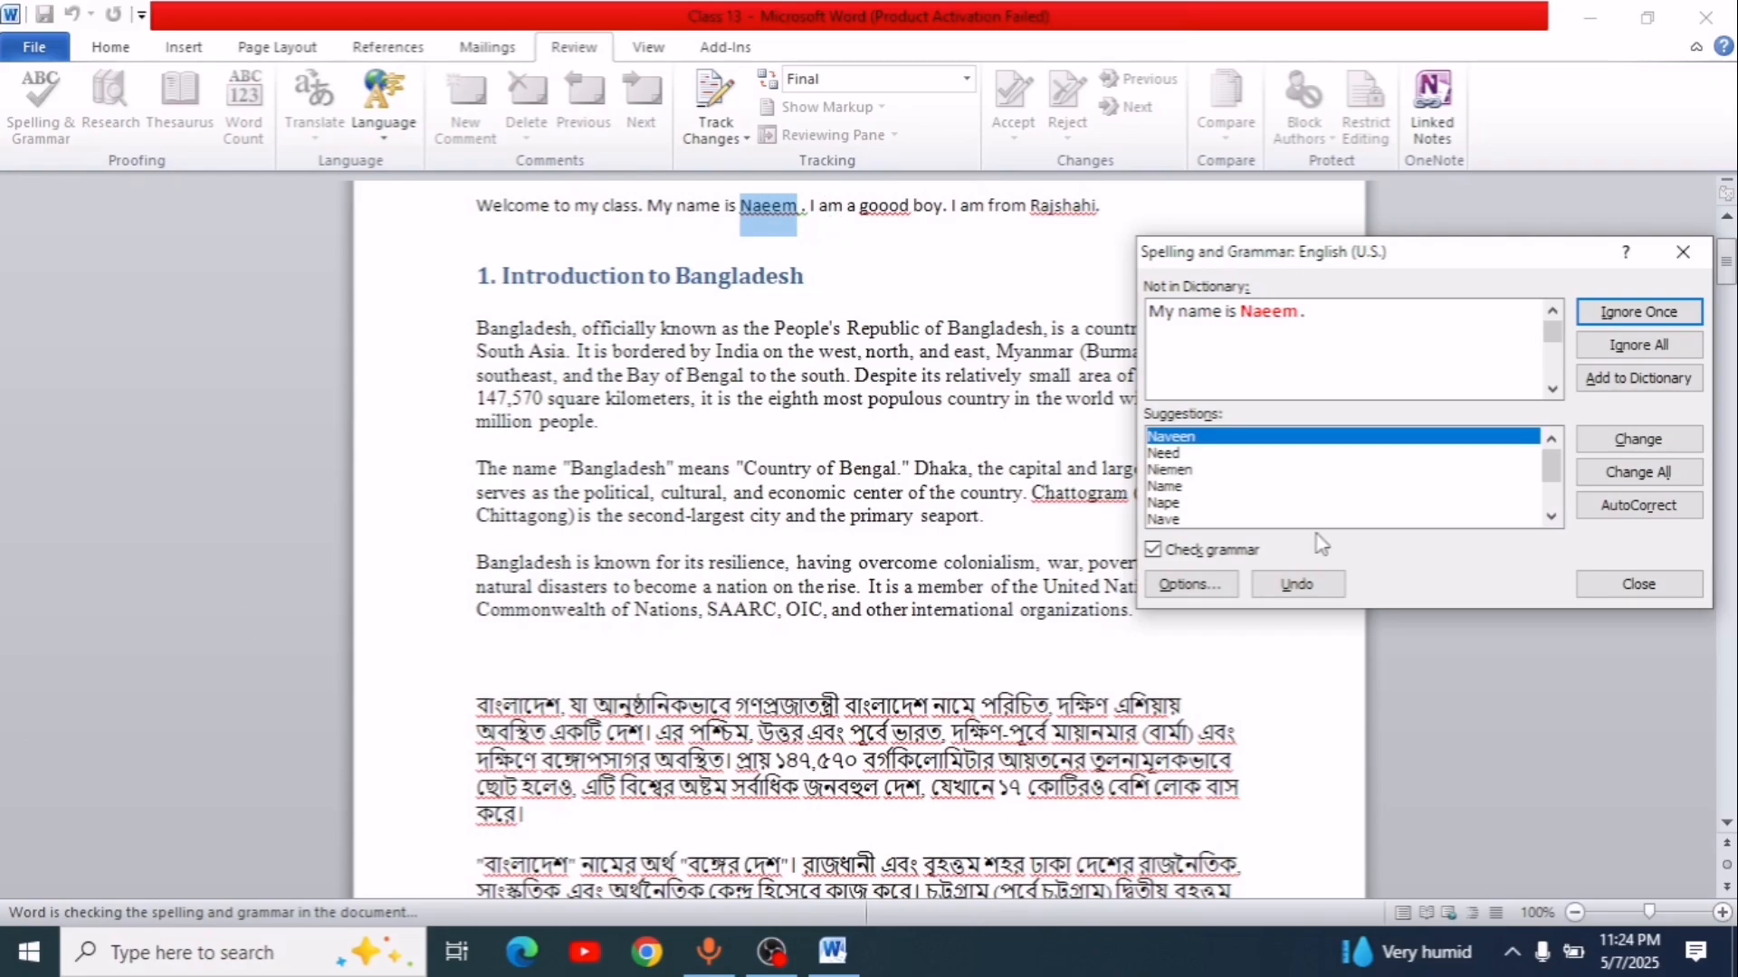
Step: Ignore once the spelling and extra-space flags on the person's name, and change "goood" to "good"
{"action": "left_click", "coordinate": [1656, 316]}
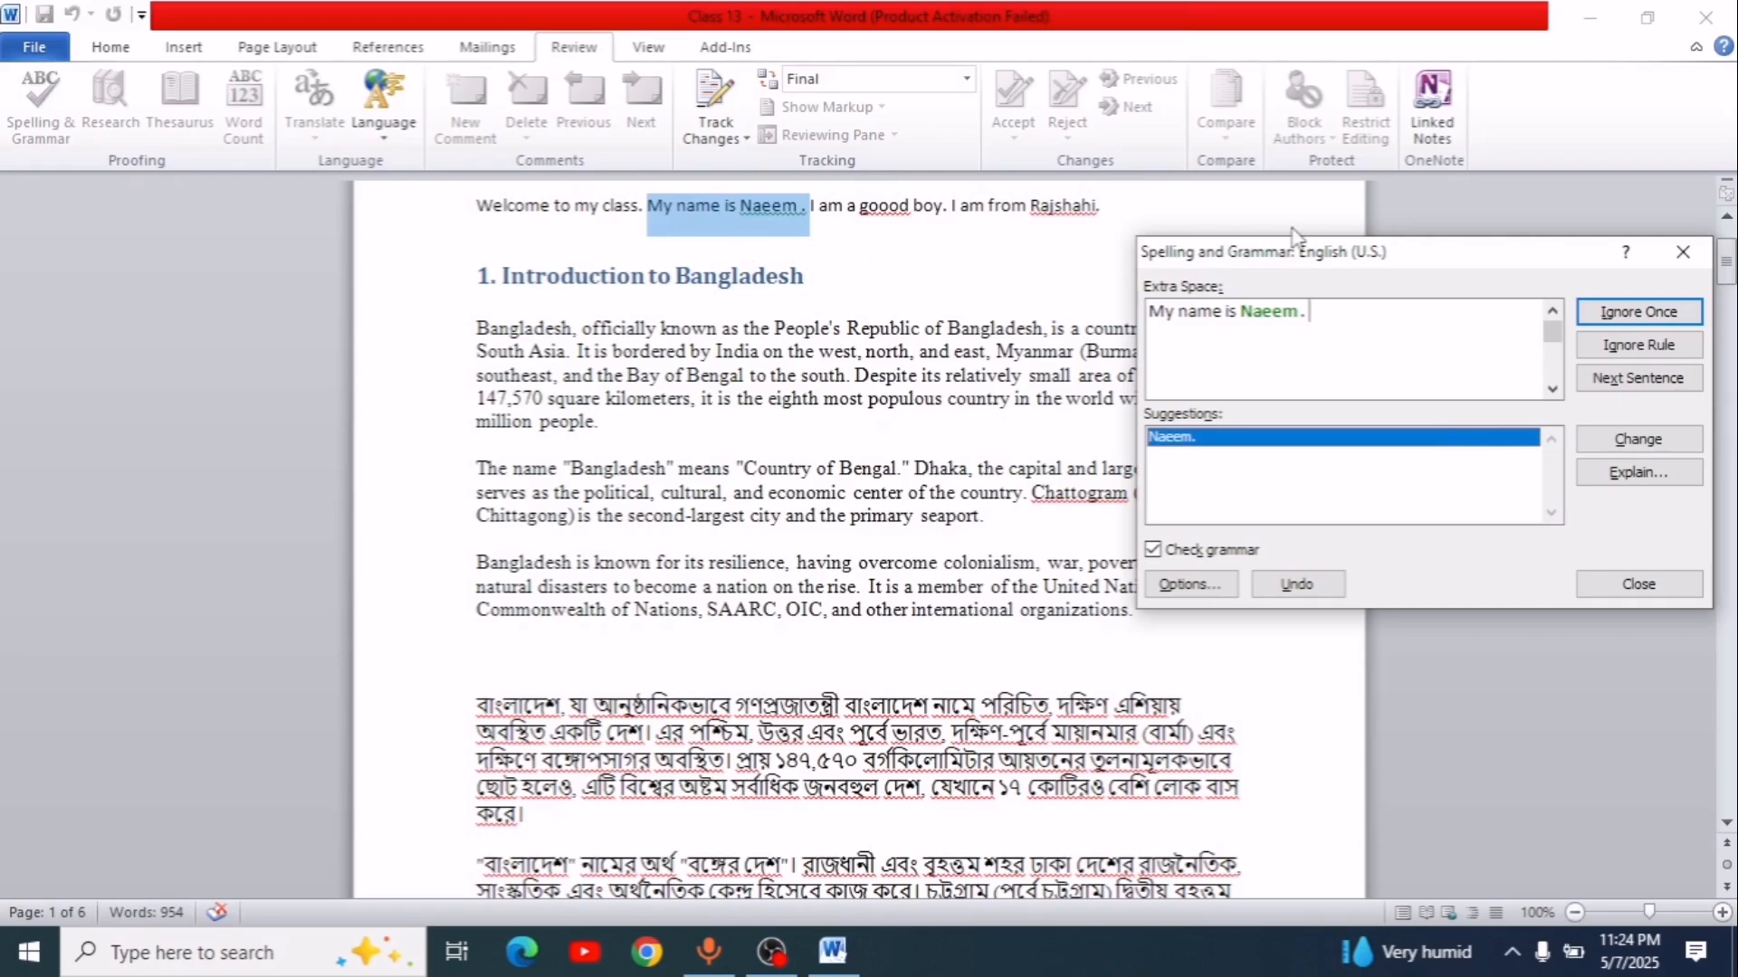
{"action": "left_click", "coordinate": [1683, 319]}
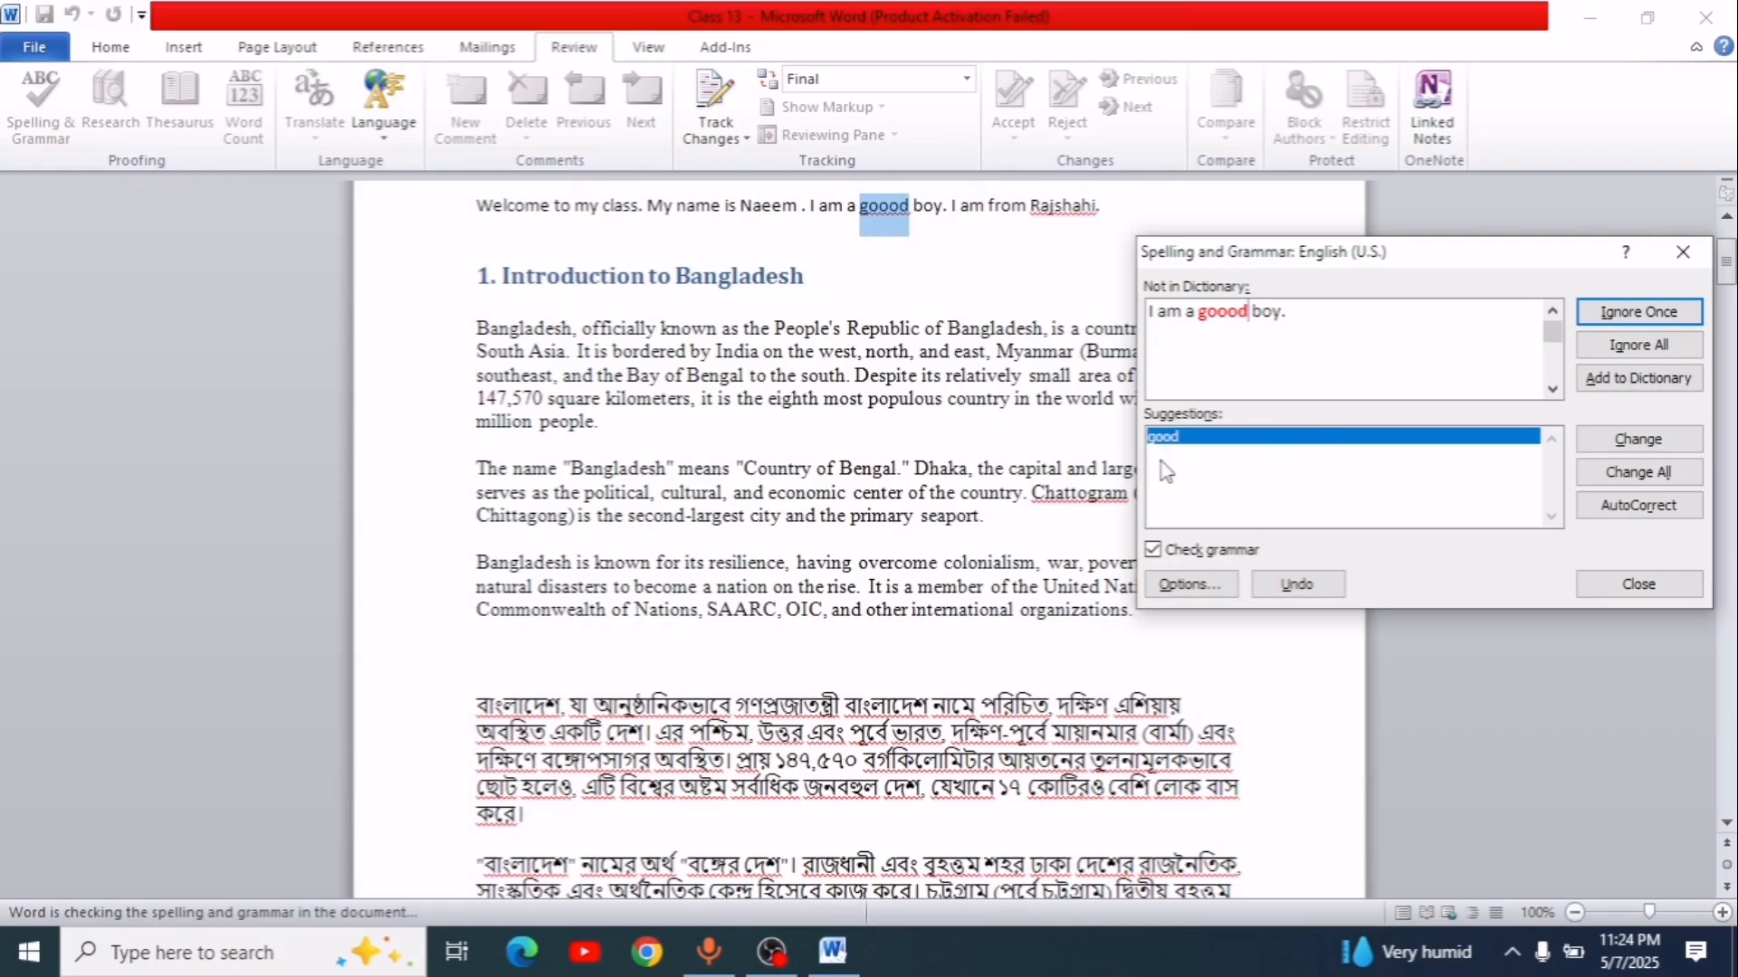
{"action": "left_click", "coordinate": [1629, 441]}
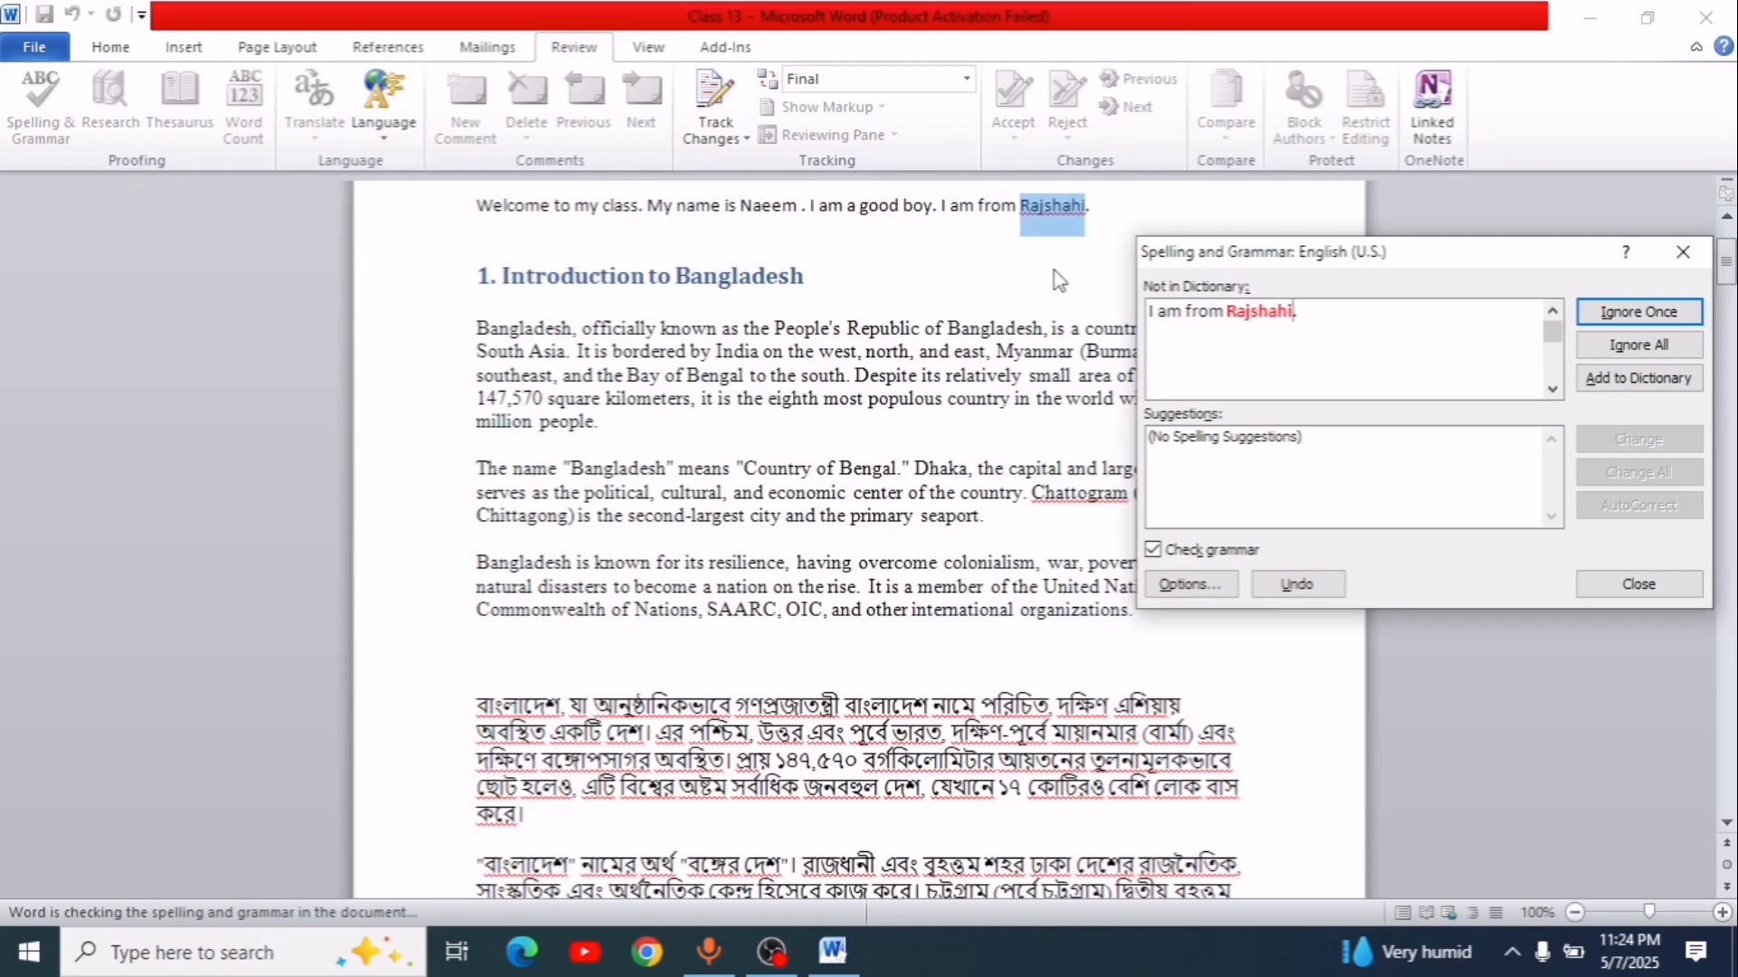
Step: Close the spelling check and ignore the flagged word "Rajshahi" directly in the opening line
{"action": "left_click", "coordinate": [1687, 256]}
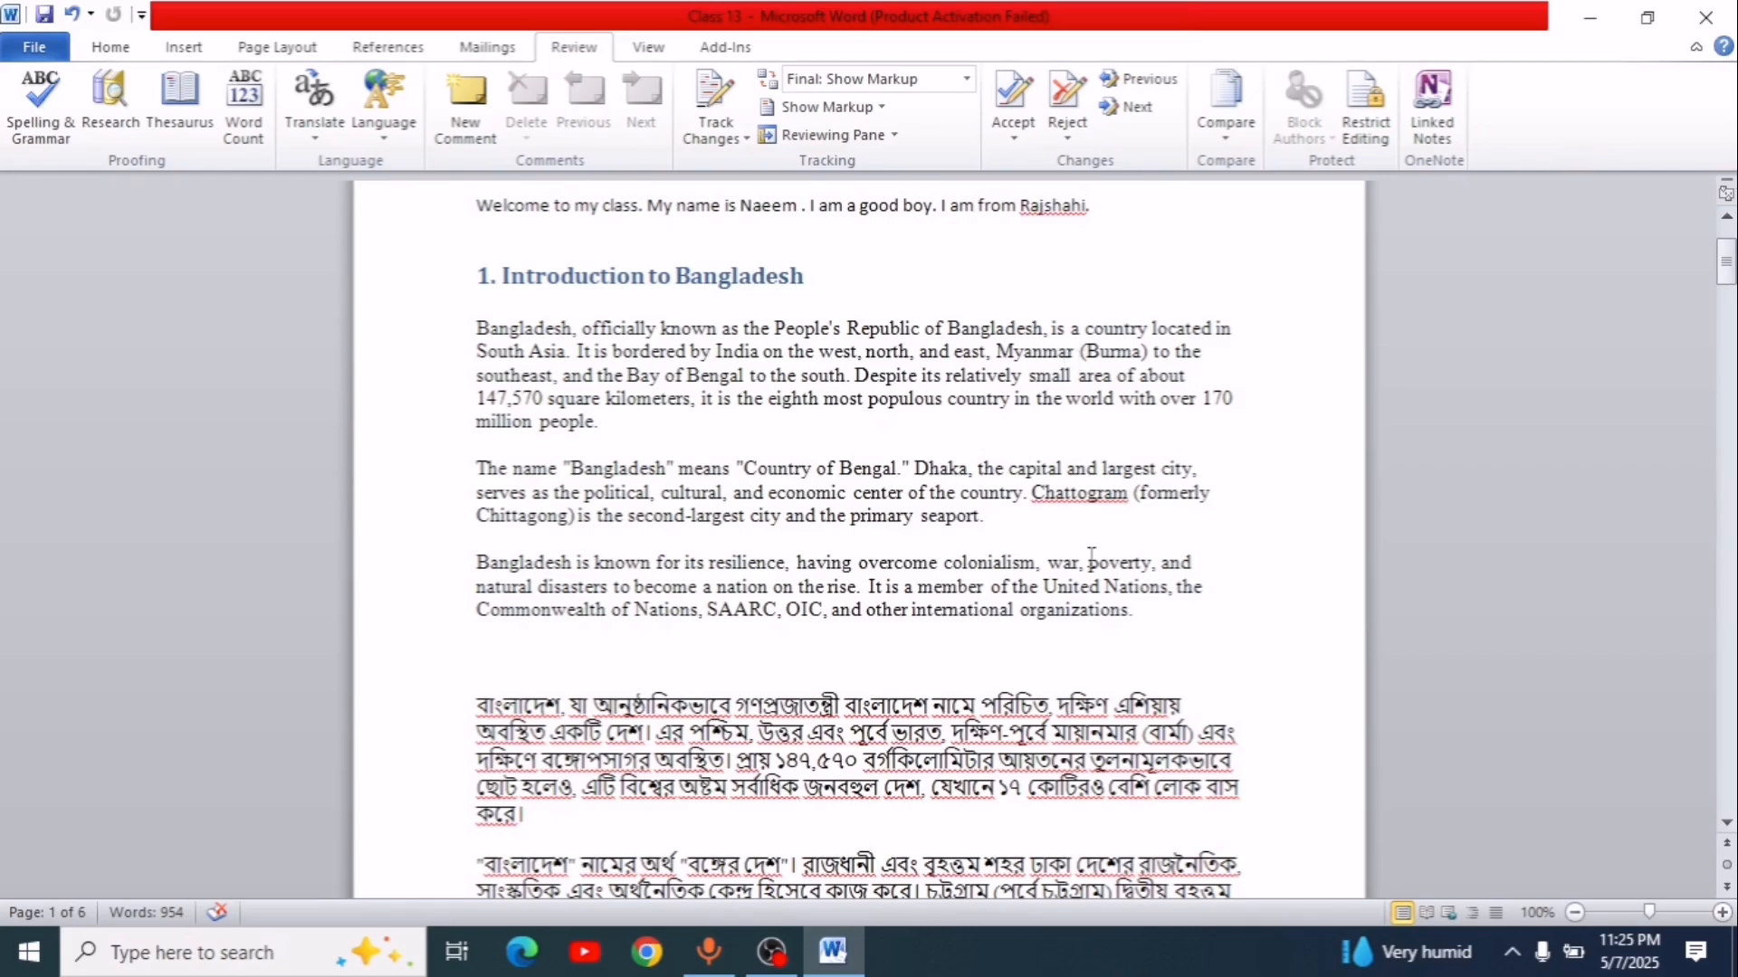
{"action": "right_click", "coordinate": [1047, 217]}
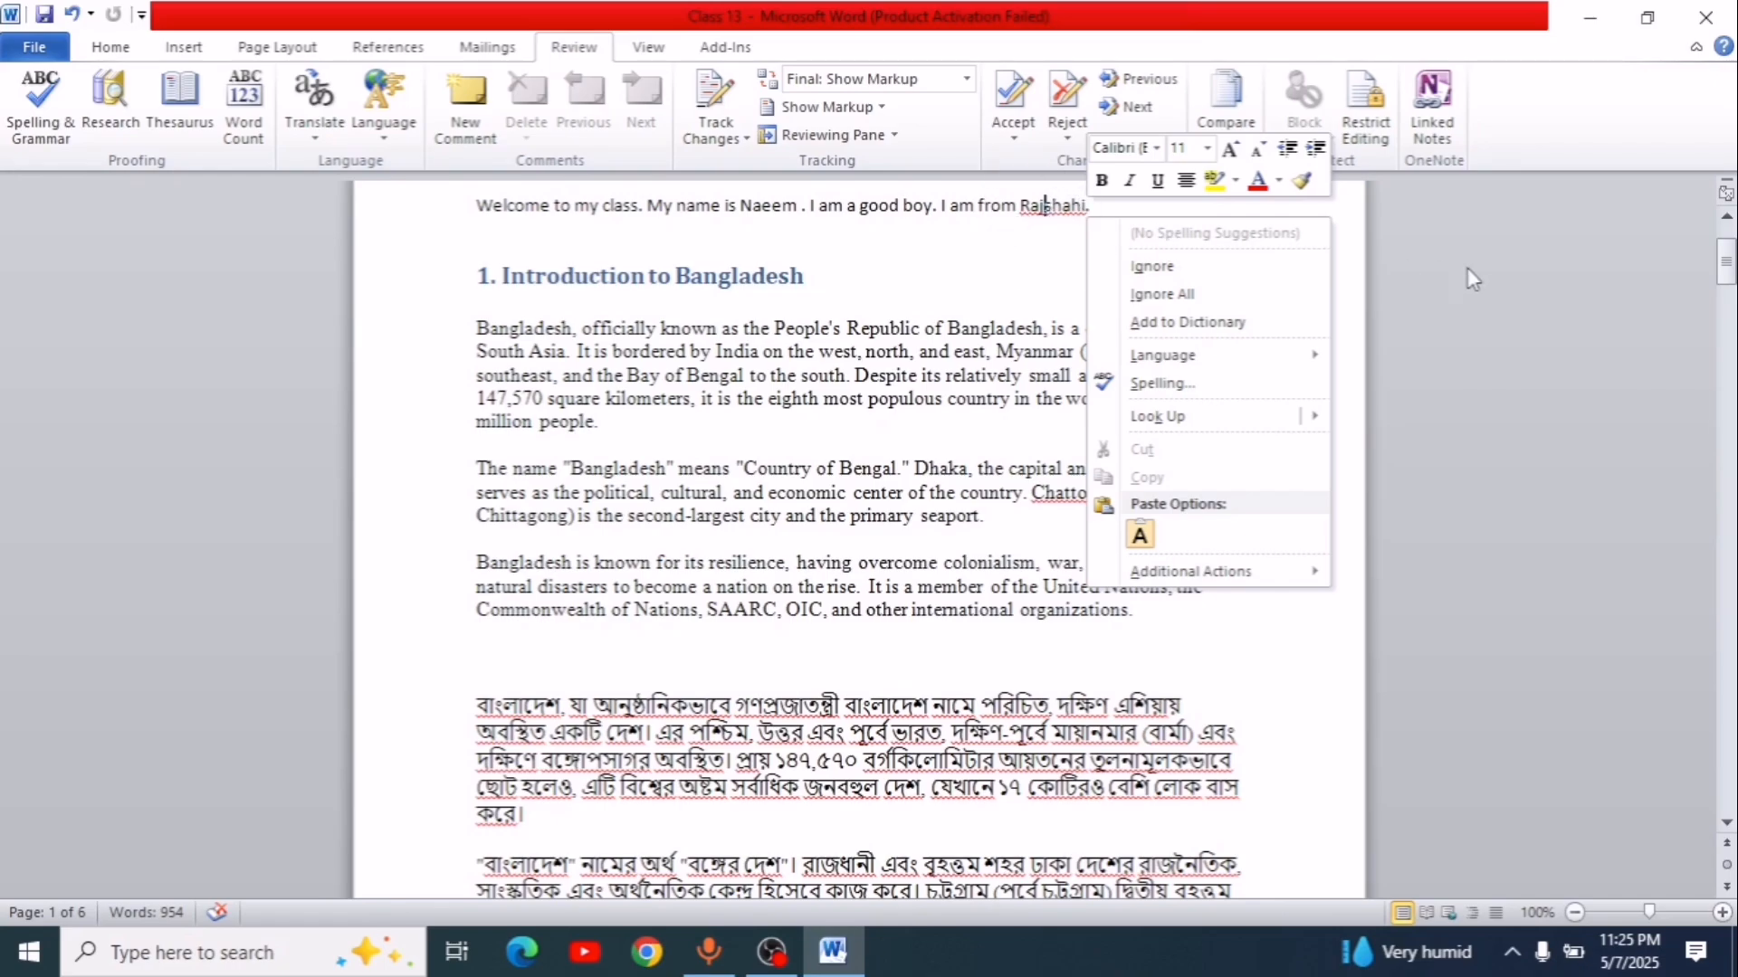
{"action": "left_click", "coordinate": [1137, 271]}
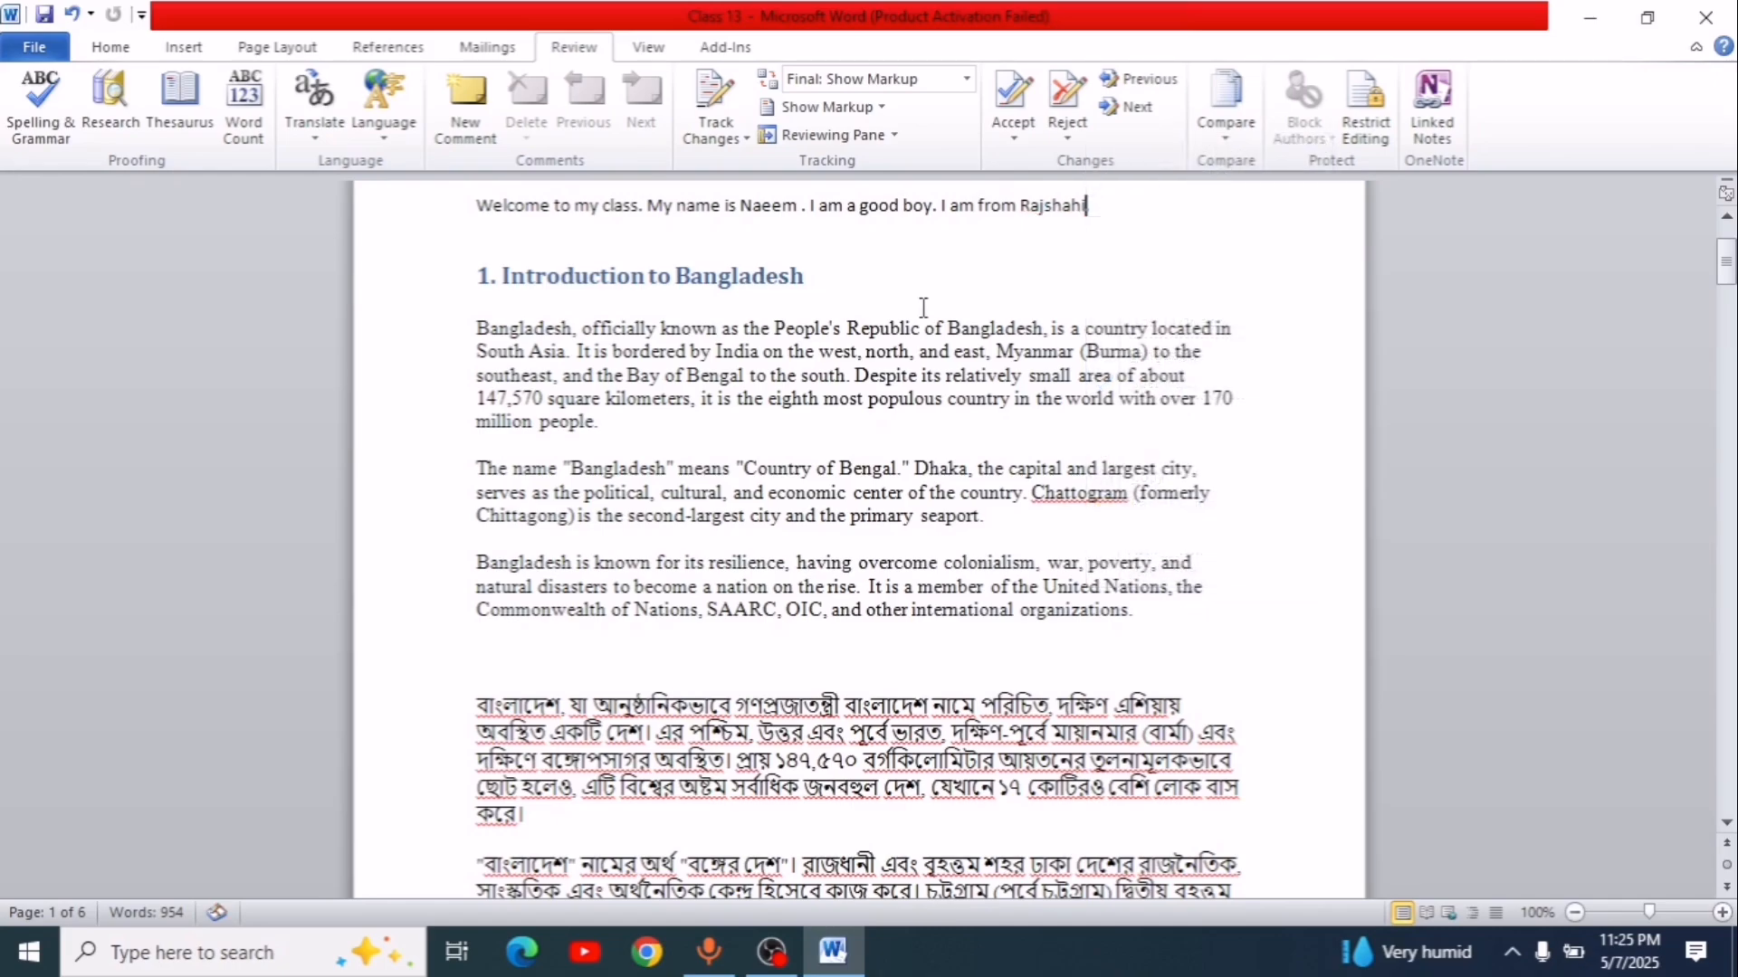
Step: Misspell "million" as "millin" in the first body paragraph and restore it with the suggested spelling
{"action": "left_click", "coordinate": [525, 424]}
{"action": "key", "text": "BackSpace"}
{"action": "left_click", "coordinate": [641, 432]}
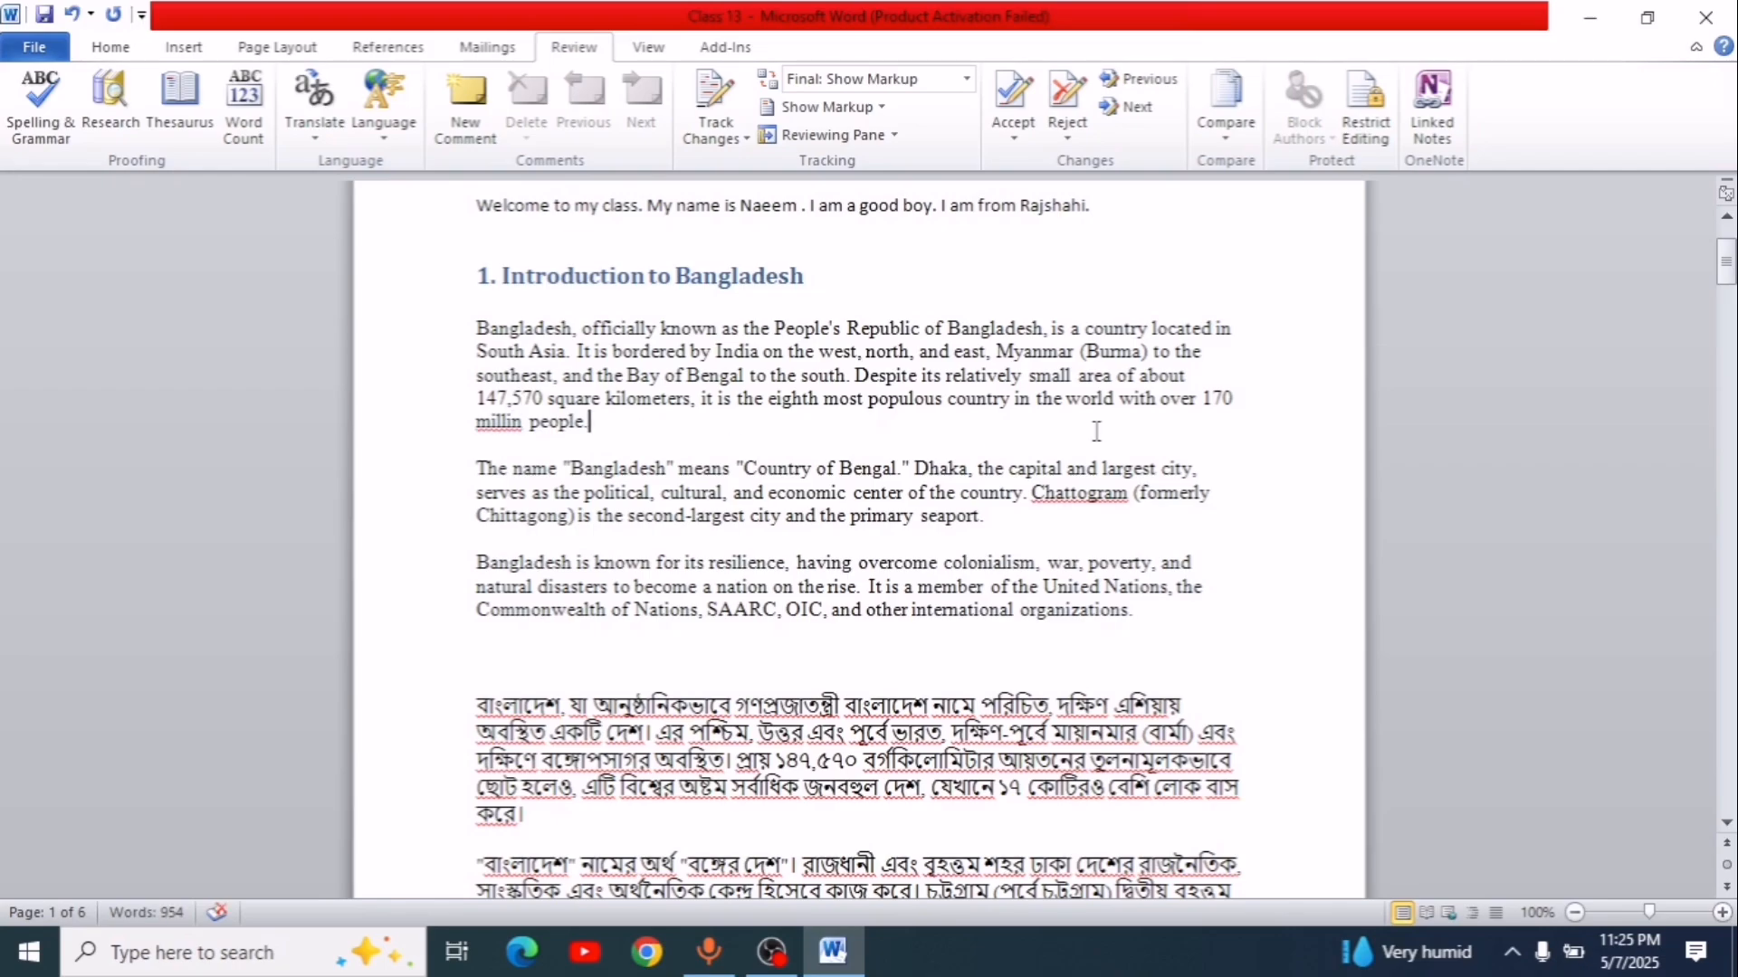
{"action": "right_click", "coordinate": [494, 421]}
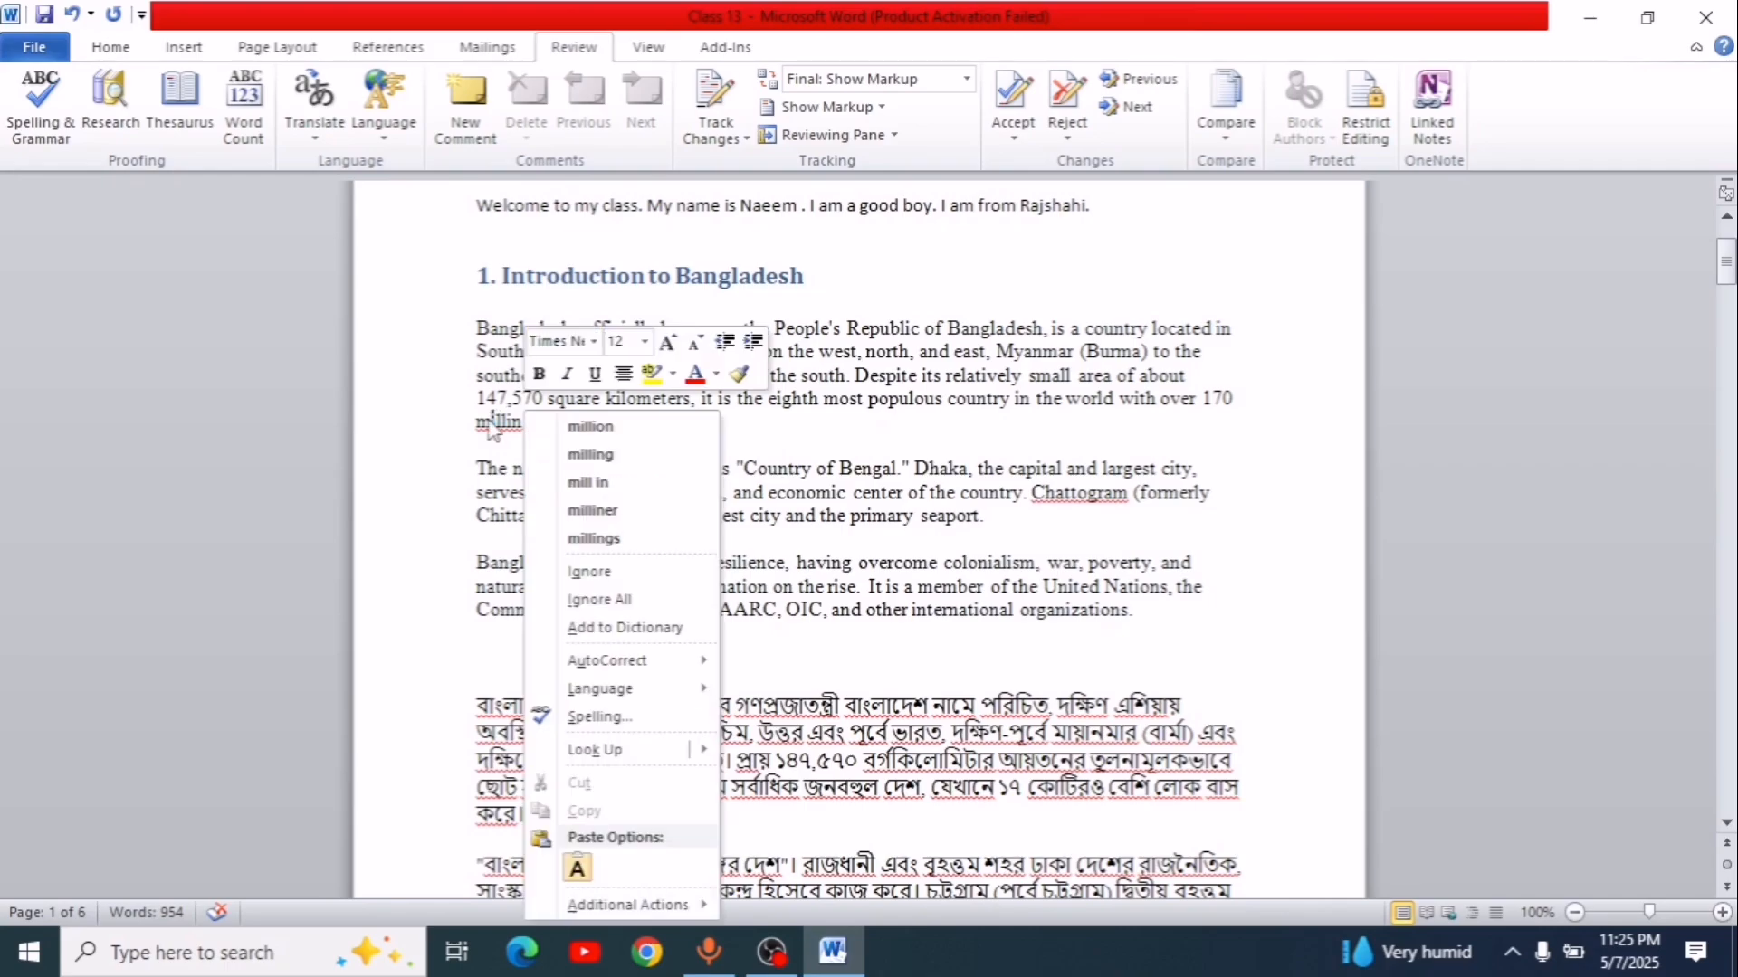
{"action": "left_click", "coordinate": [639, 433]}
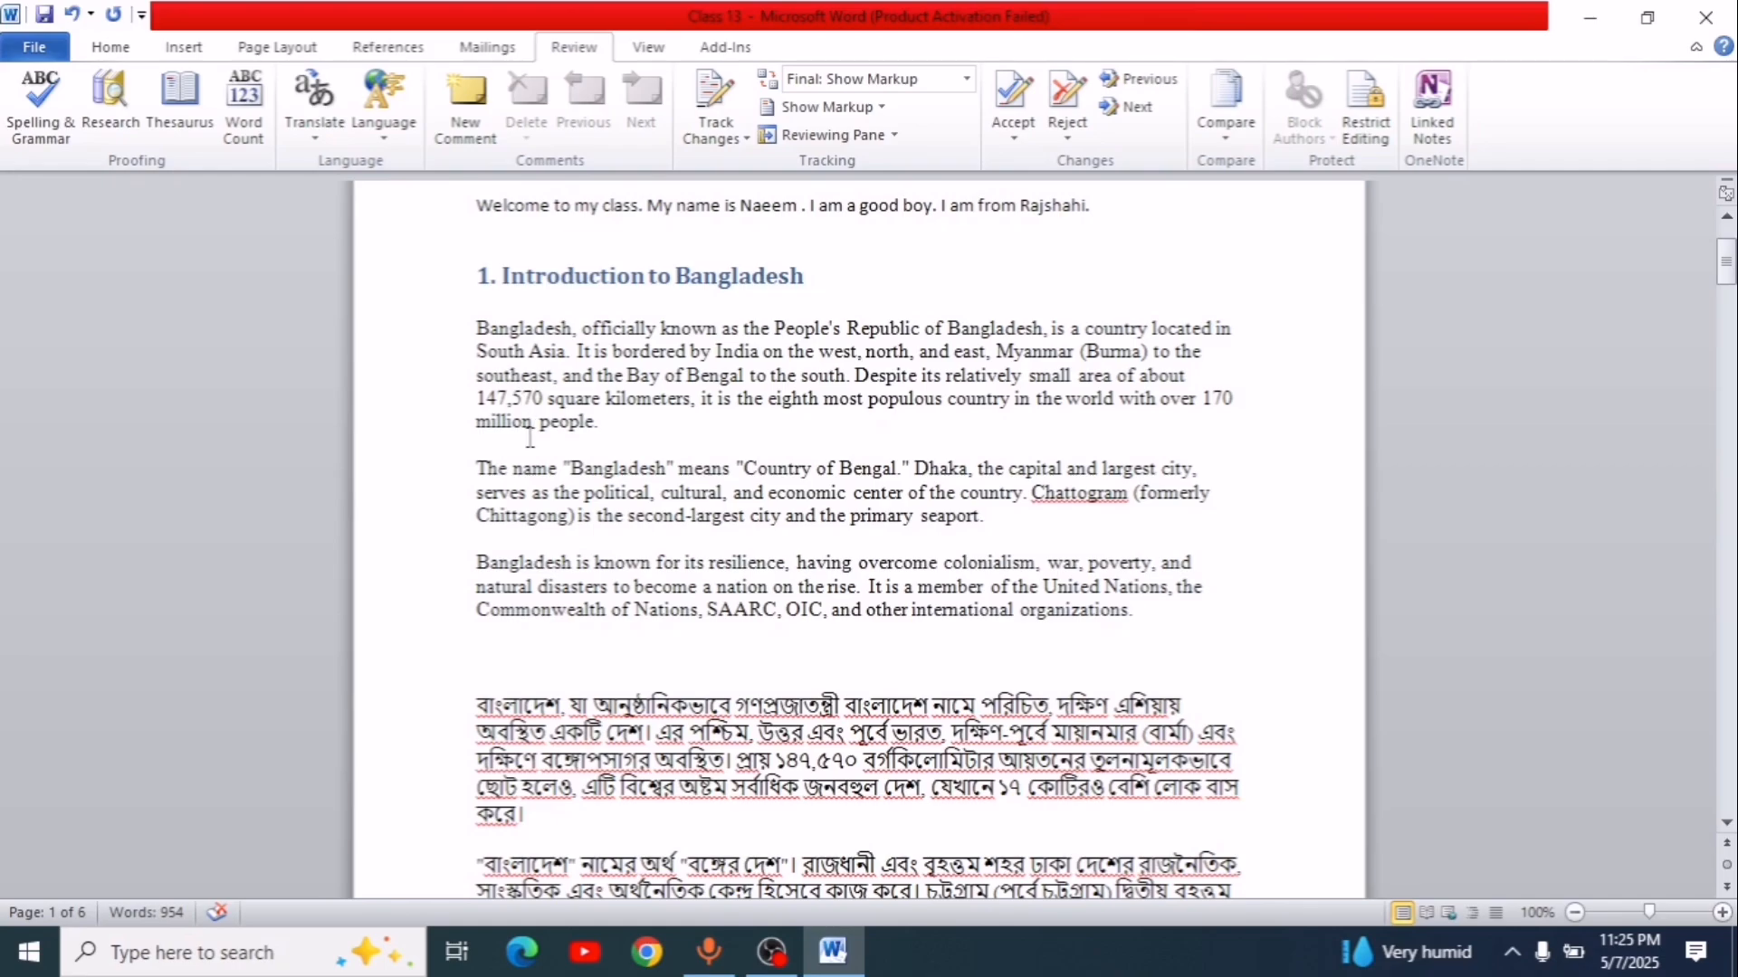
{"action": "scroll", "coordinate": [859, 498], "scroll_direction": "down", "scroll_amount": 3}
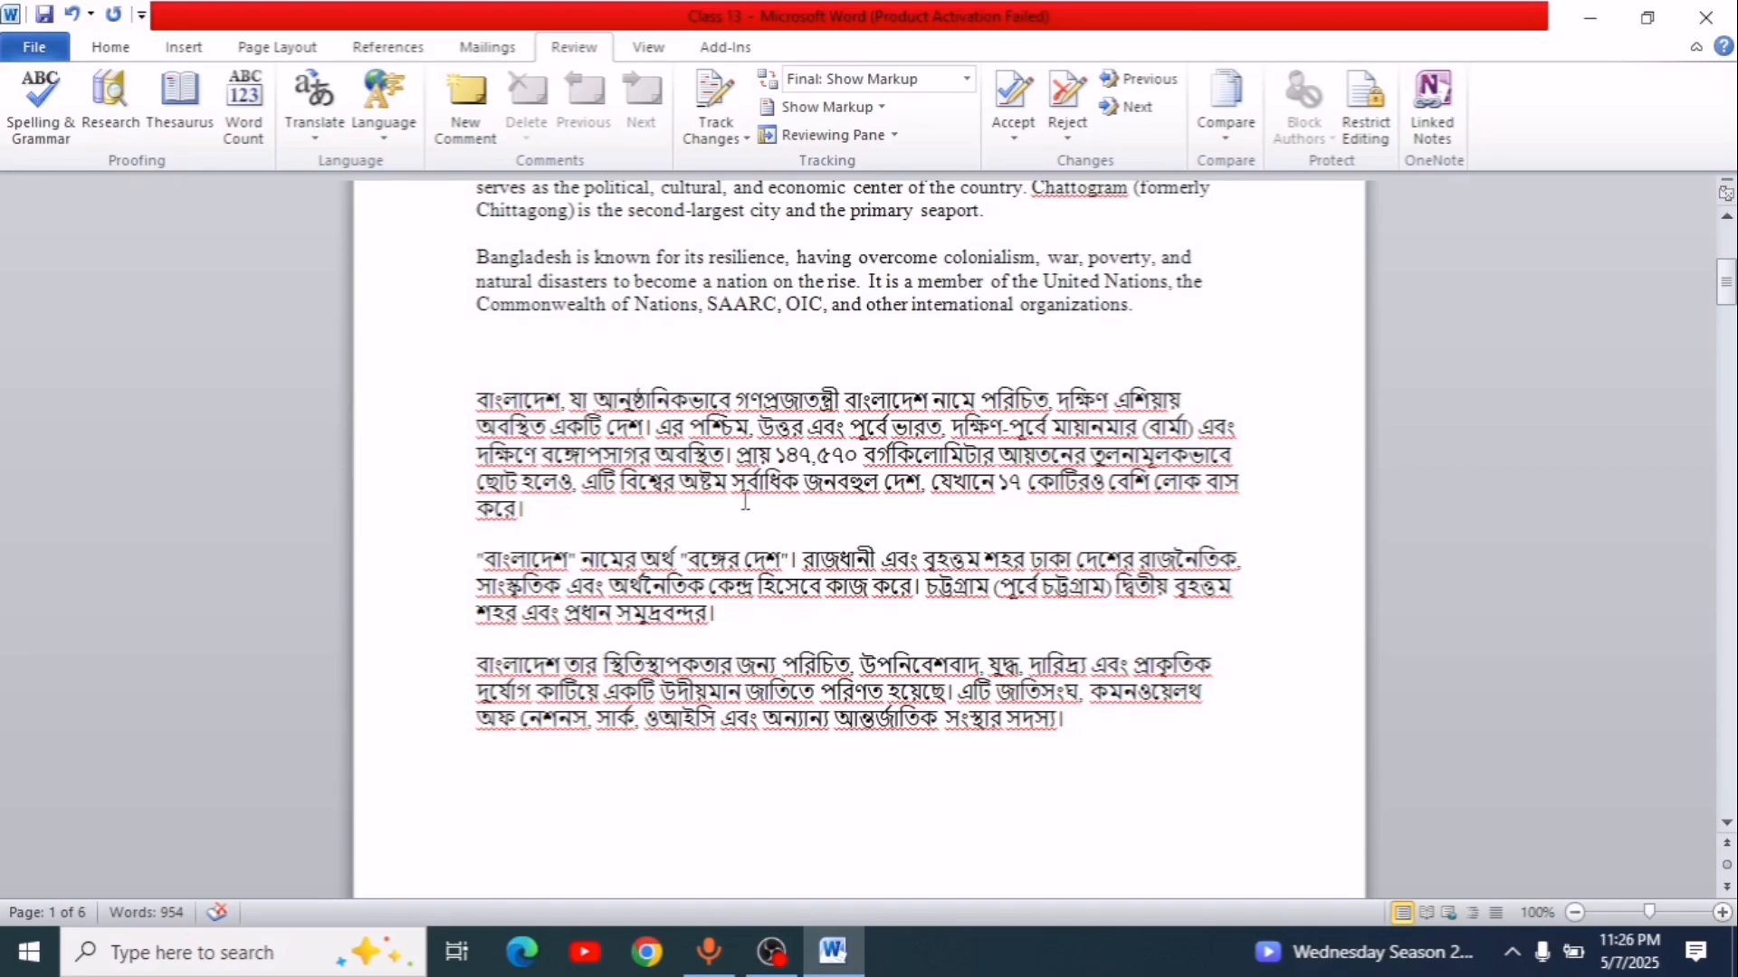
{"action": "scroll", "coordinate": [745, 500], "scroll_direction": "up", "scroll_amount": 7}
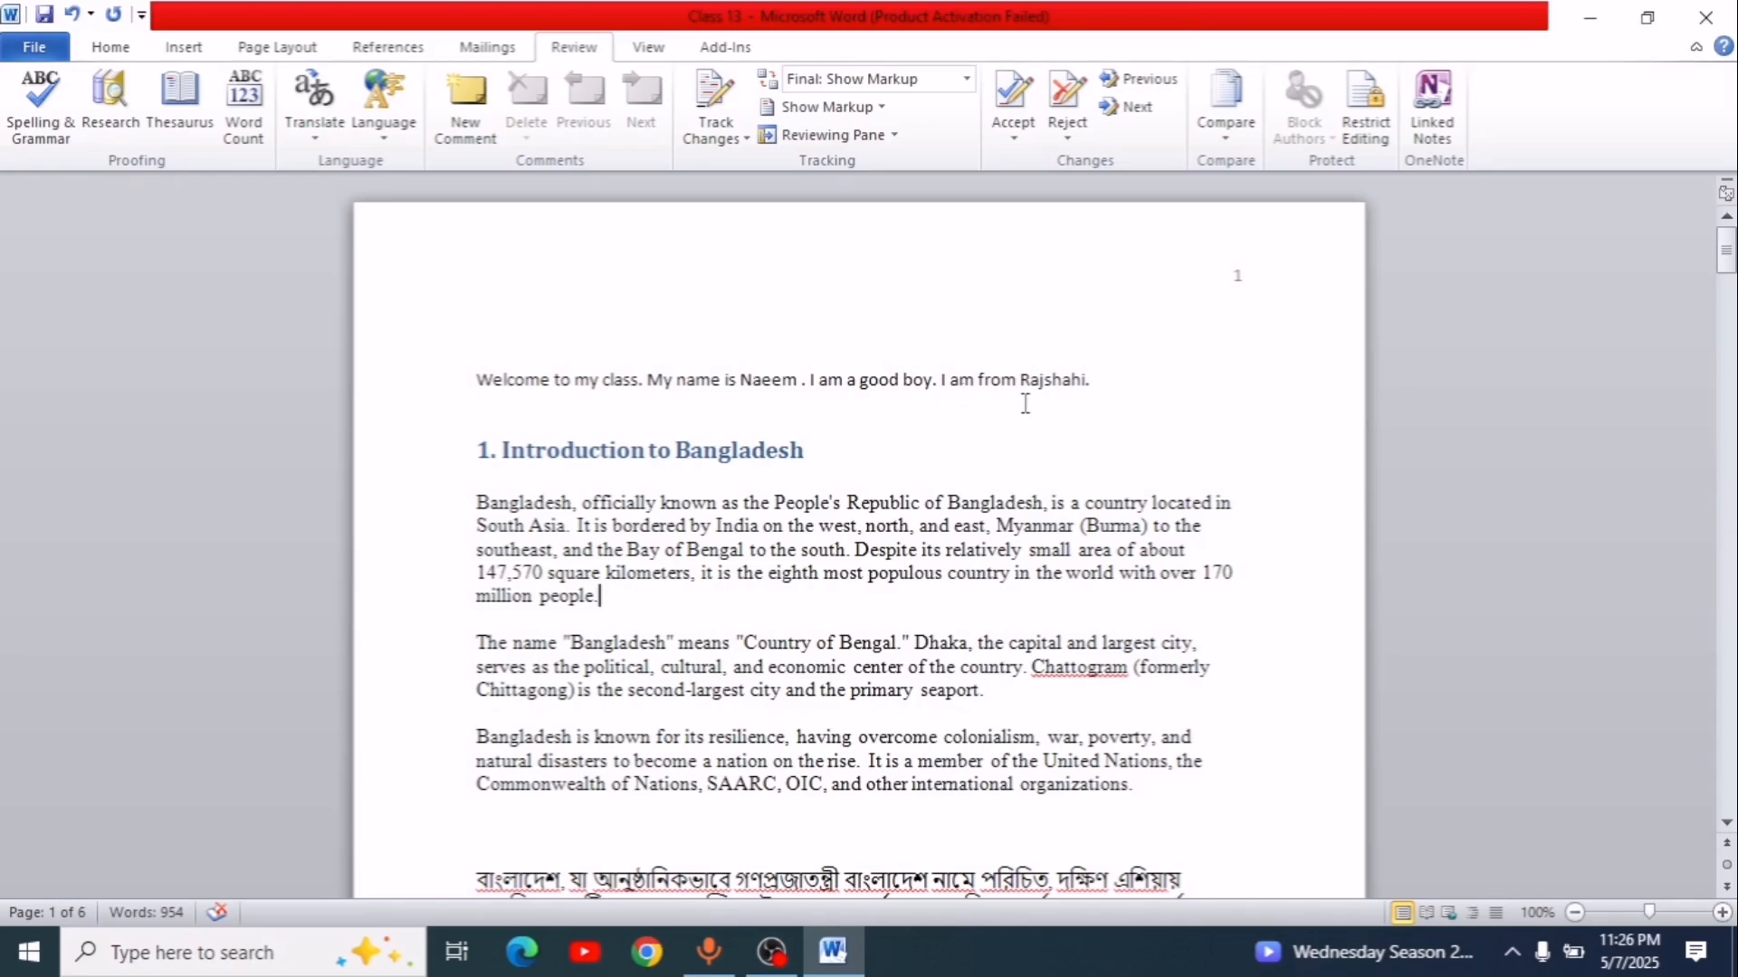
{"action": "left_click", "coordinate": [21, 51]}
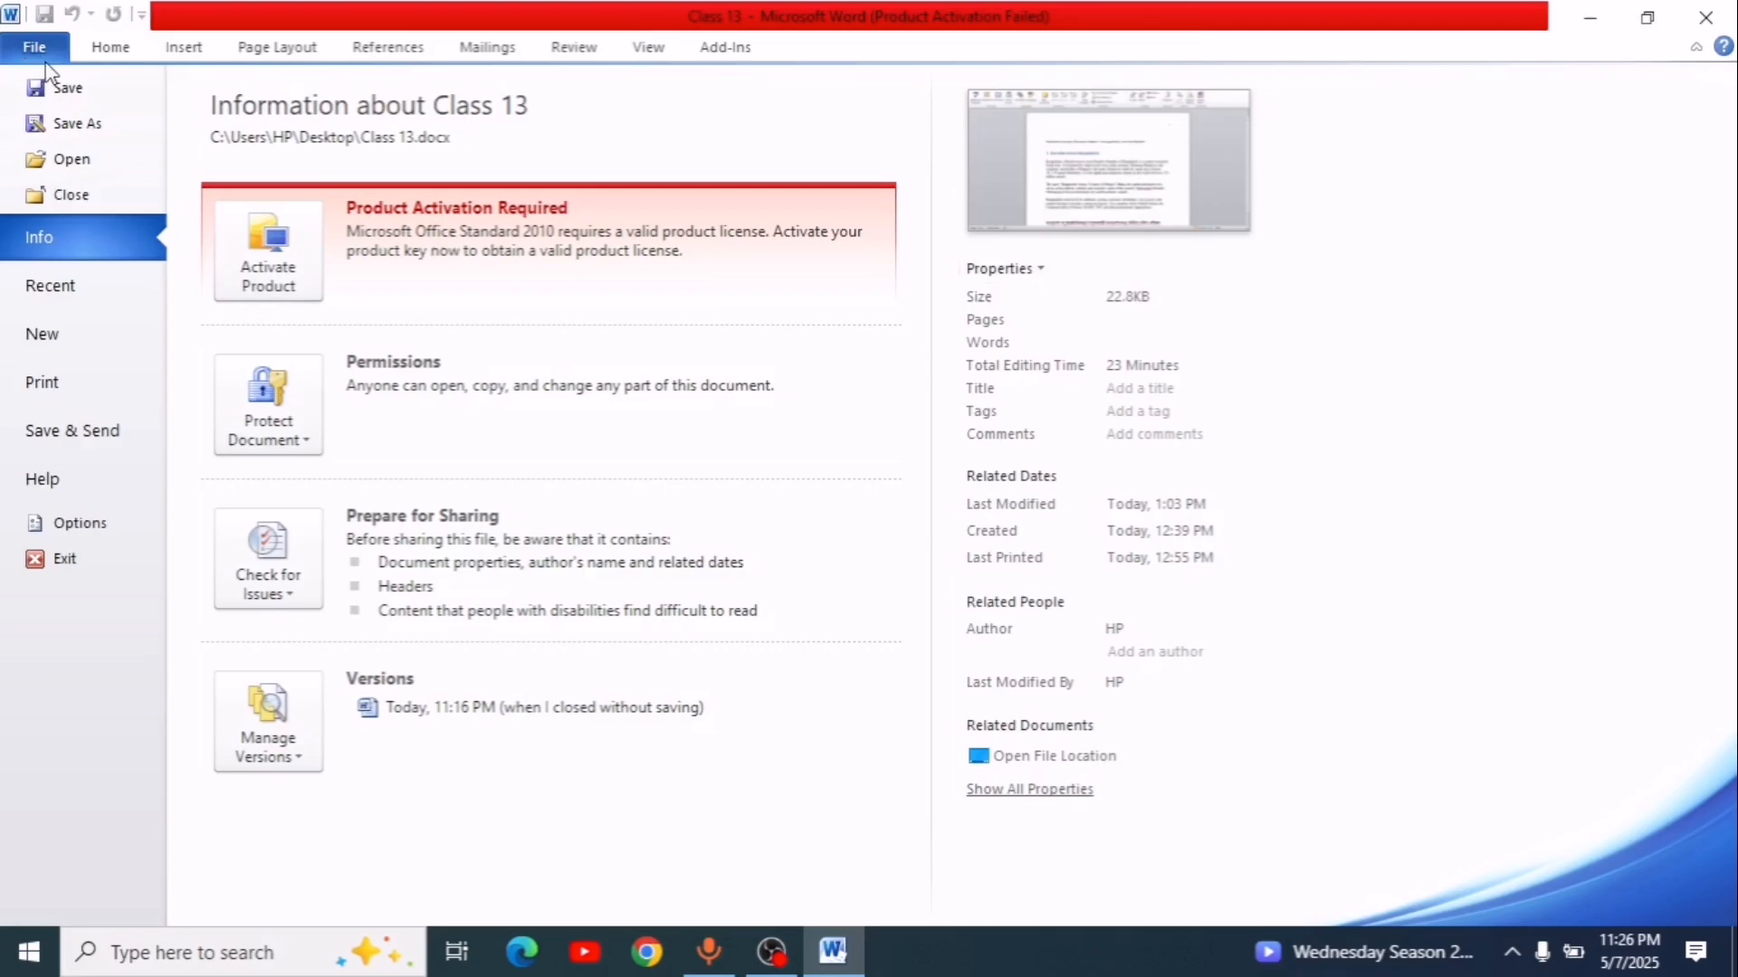
{"action": "left_click", "coordinate": [74, 383]}
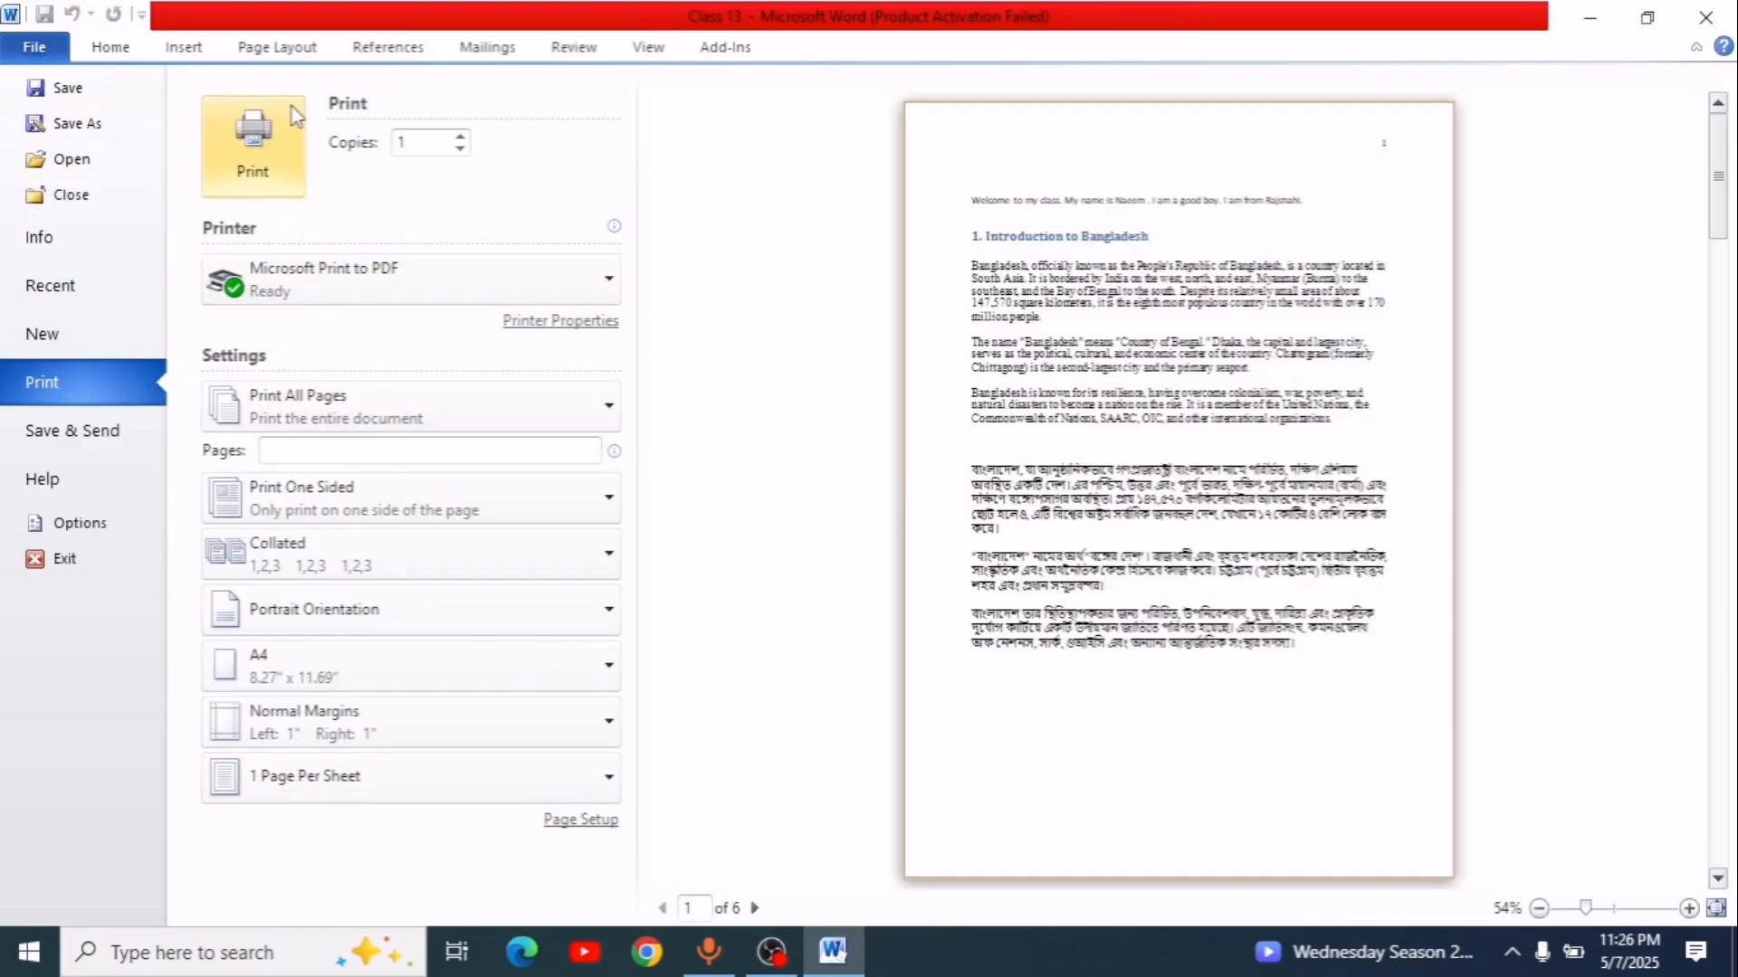
{"action": "left_click", "coordinate": [22, 51]}
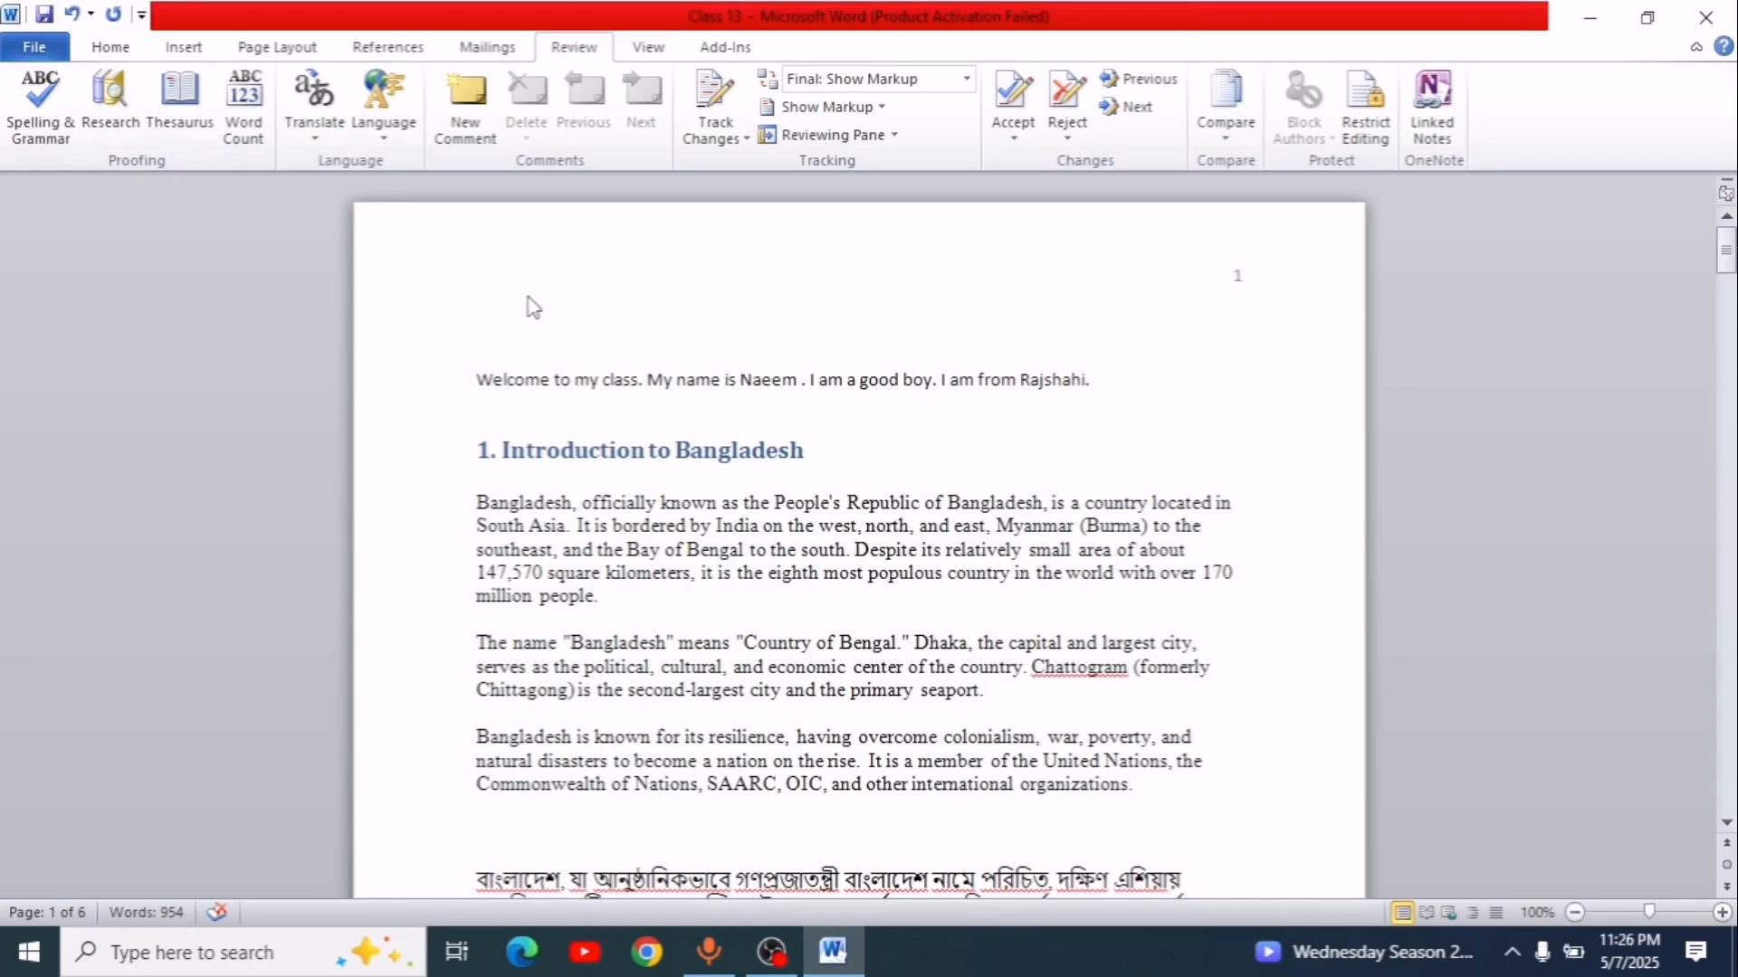
Step: Open the print settings and select Microsoft Print to PDF as the printer
{"action": "key", "text": "ctrl+p"}
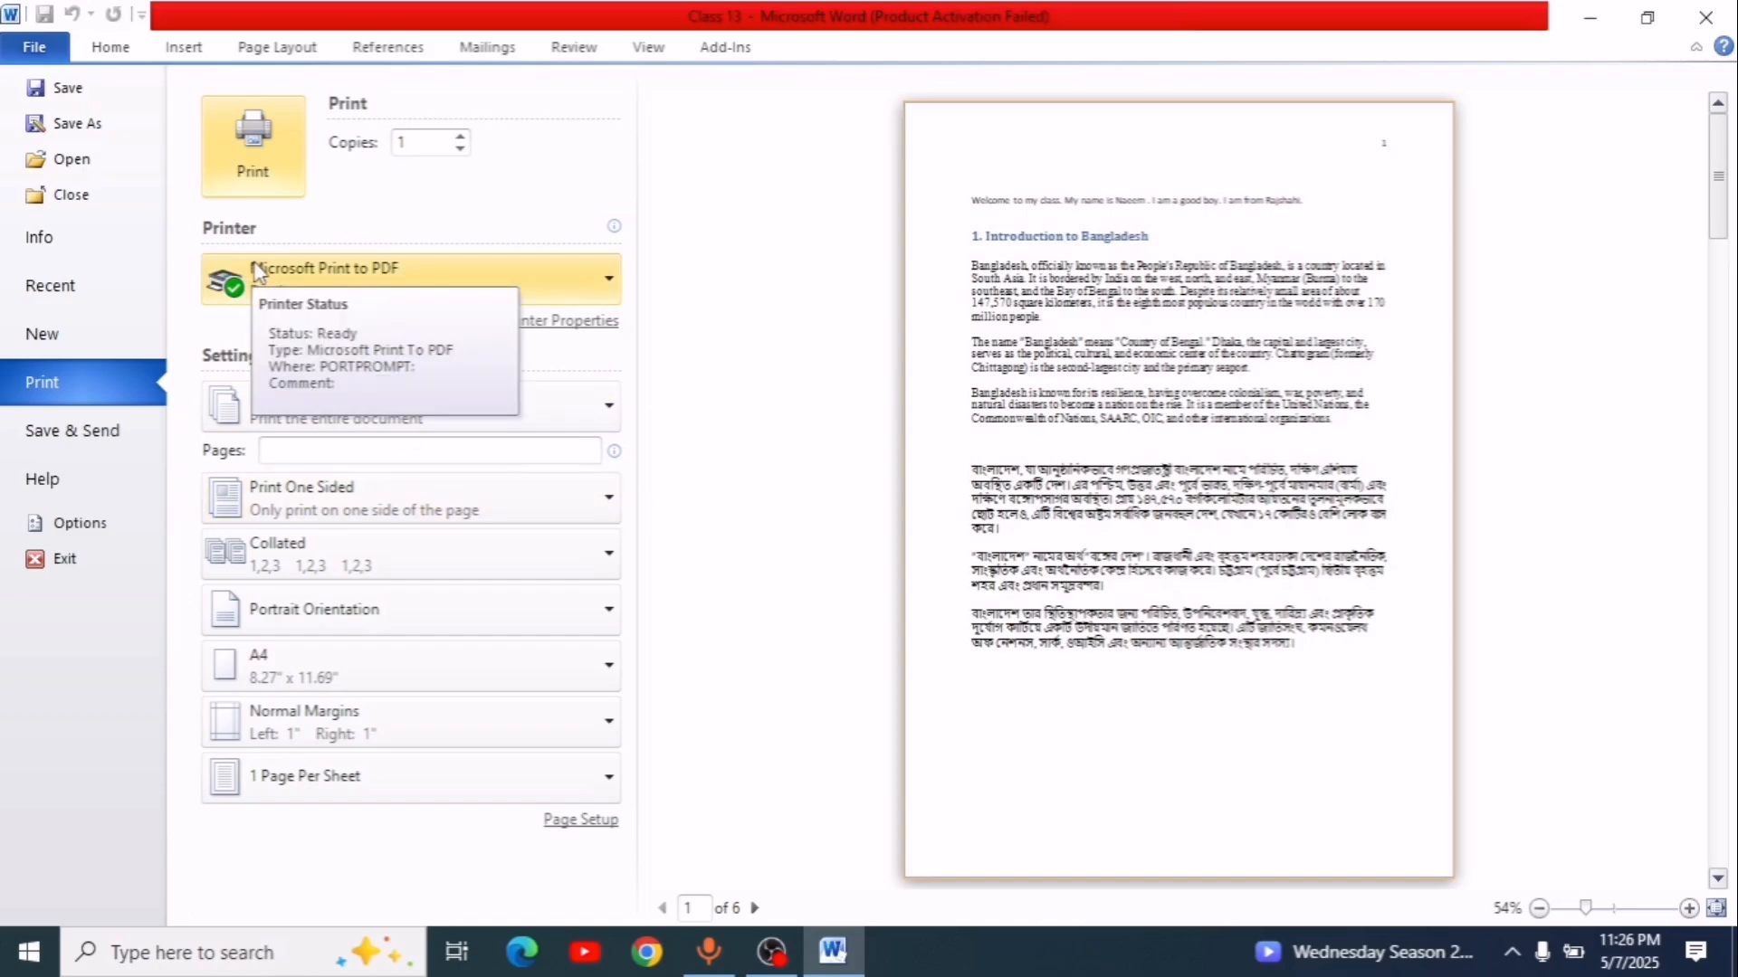
{"action": "left_click", "coordinate": [443, 288]}
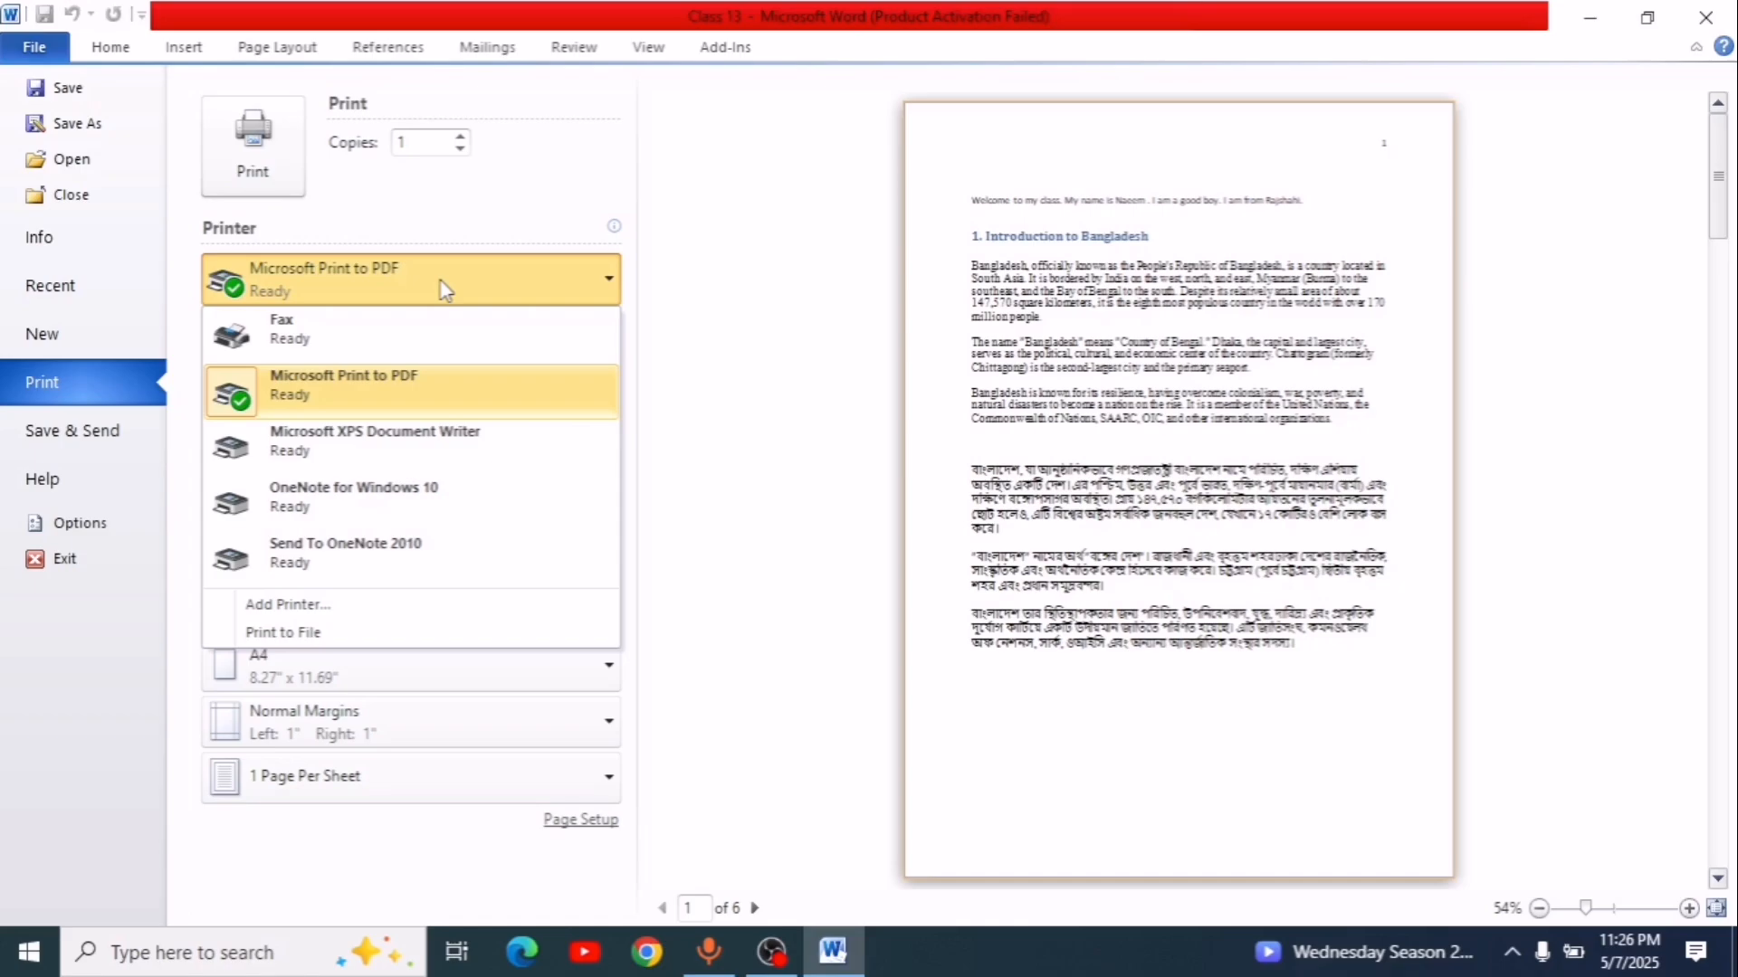
{"action": "left_click", "coordinate": [463, 391]}
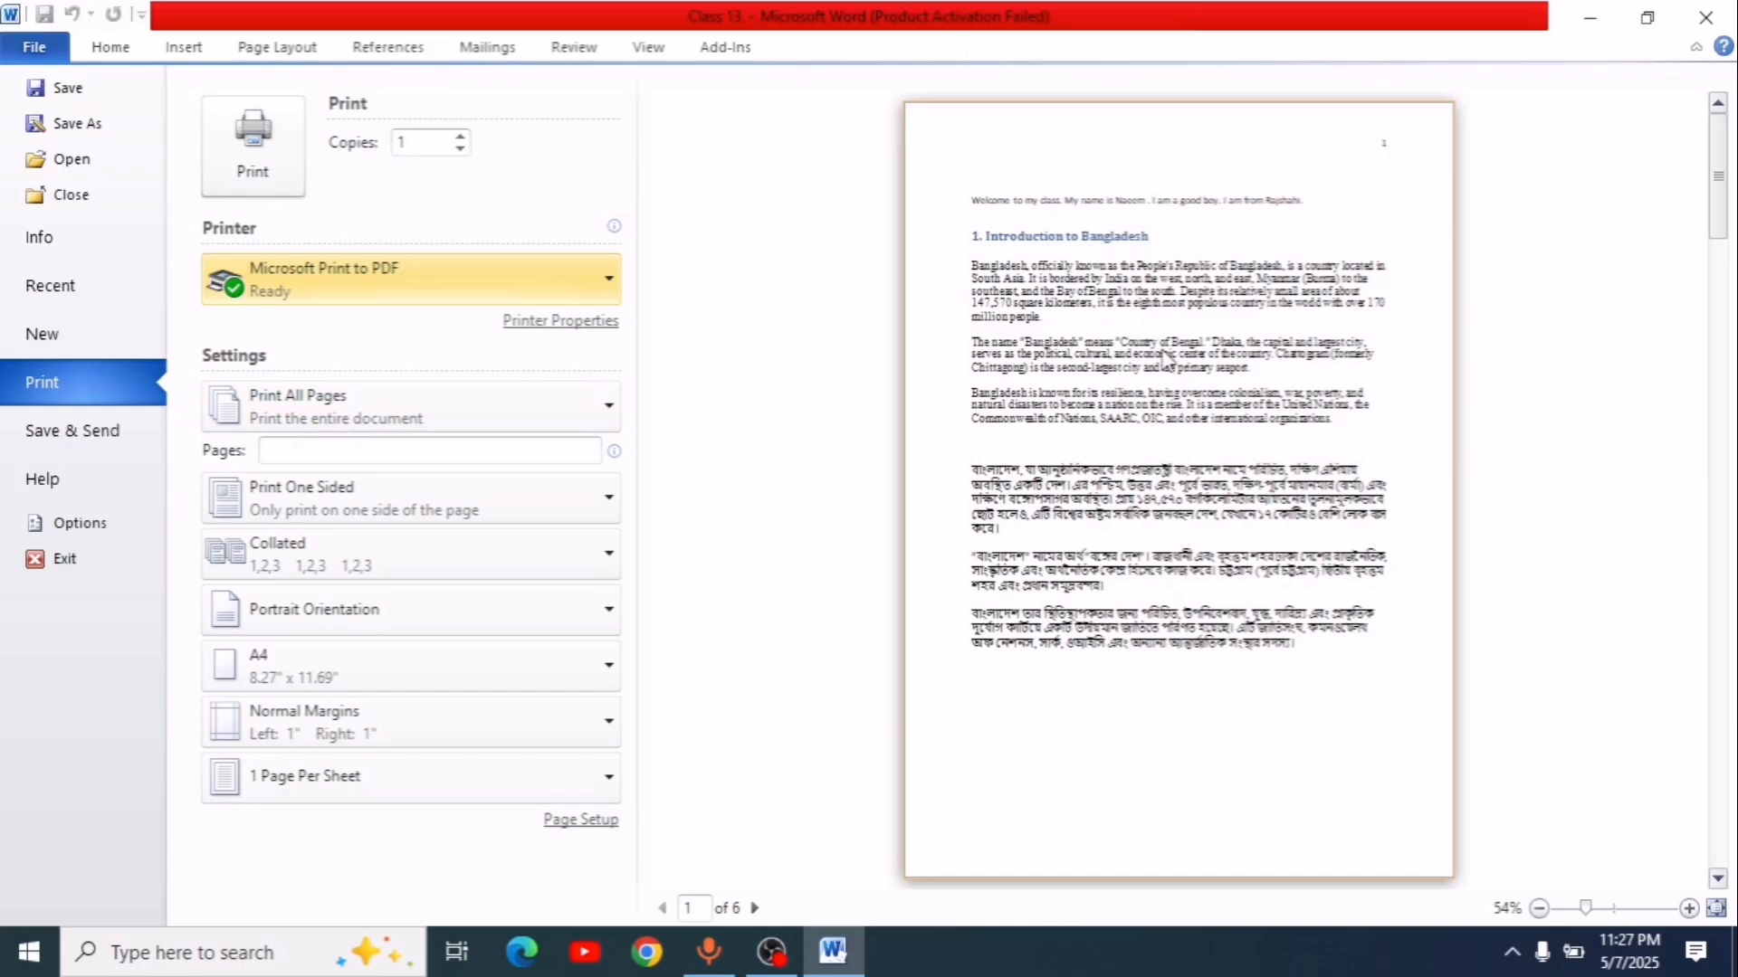
Step: Limit printing to the current page only
{"action": "left_click", "coordinate": [603, 409]}
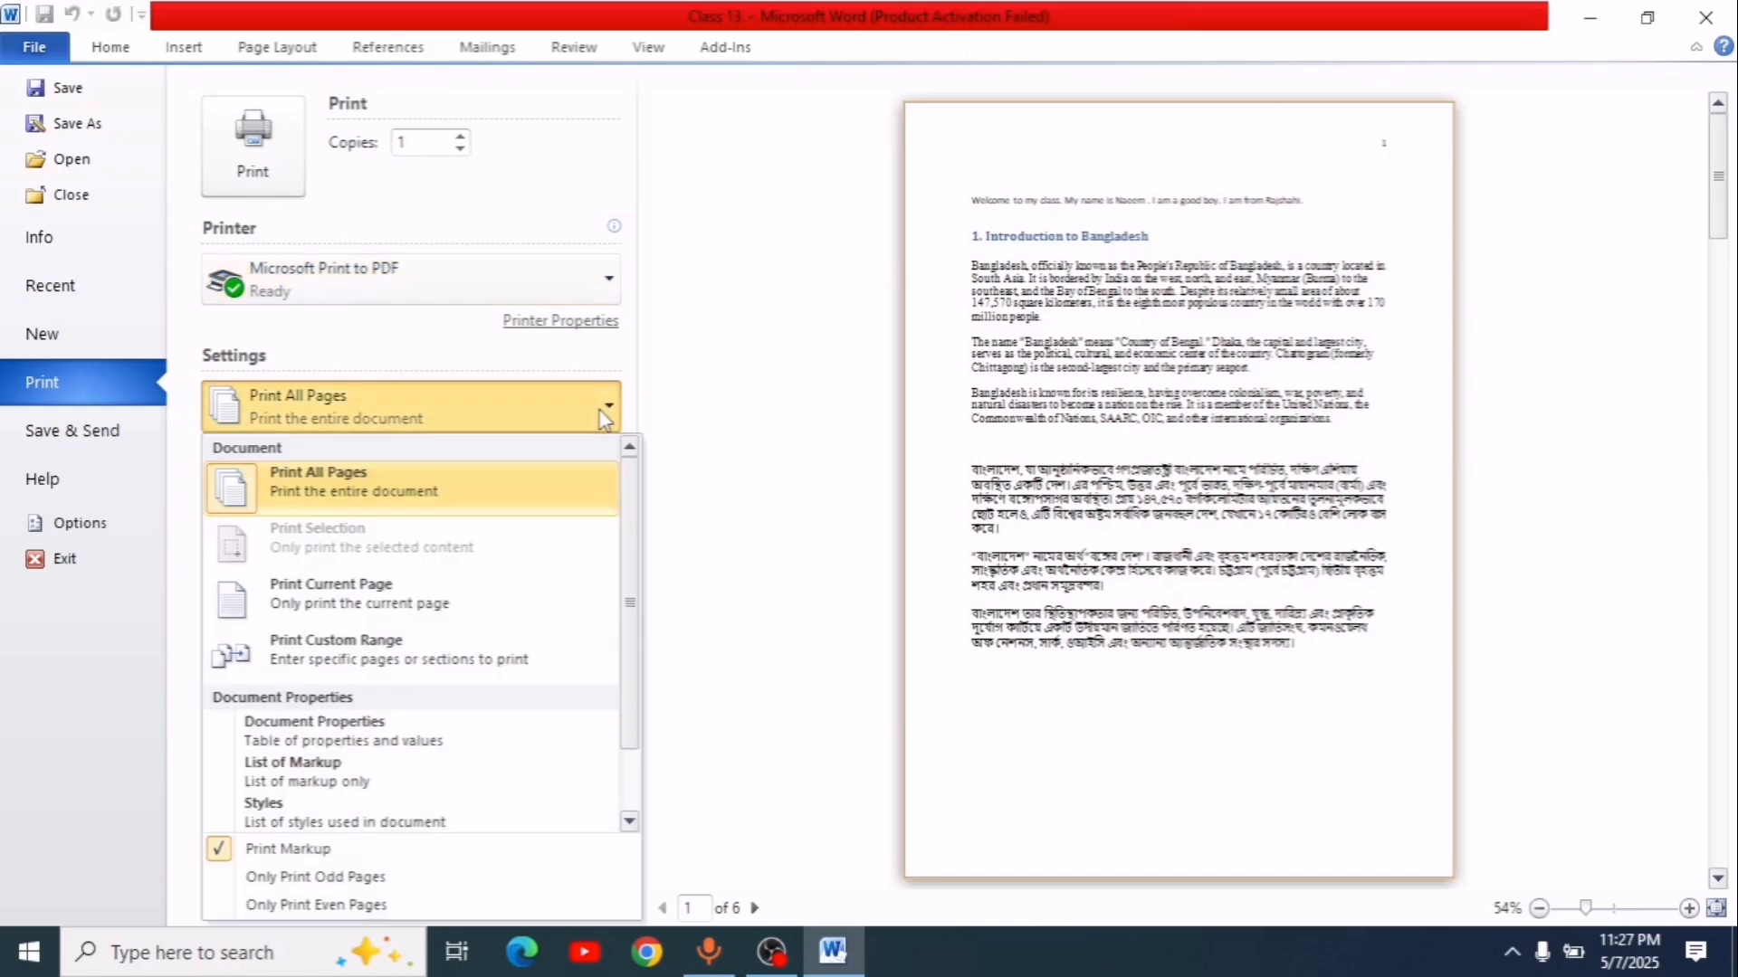
{"action": "left_click", "coordinate": [398, 613]}
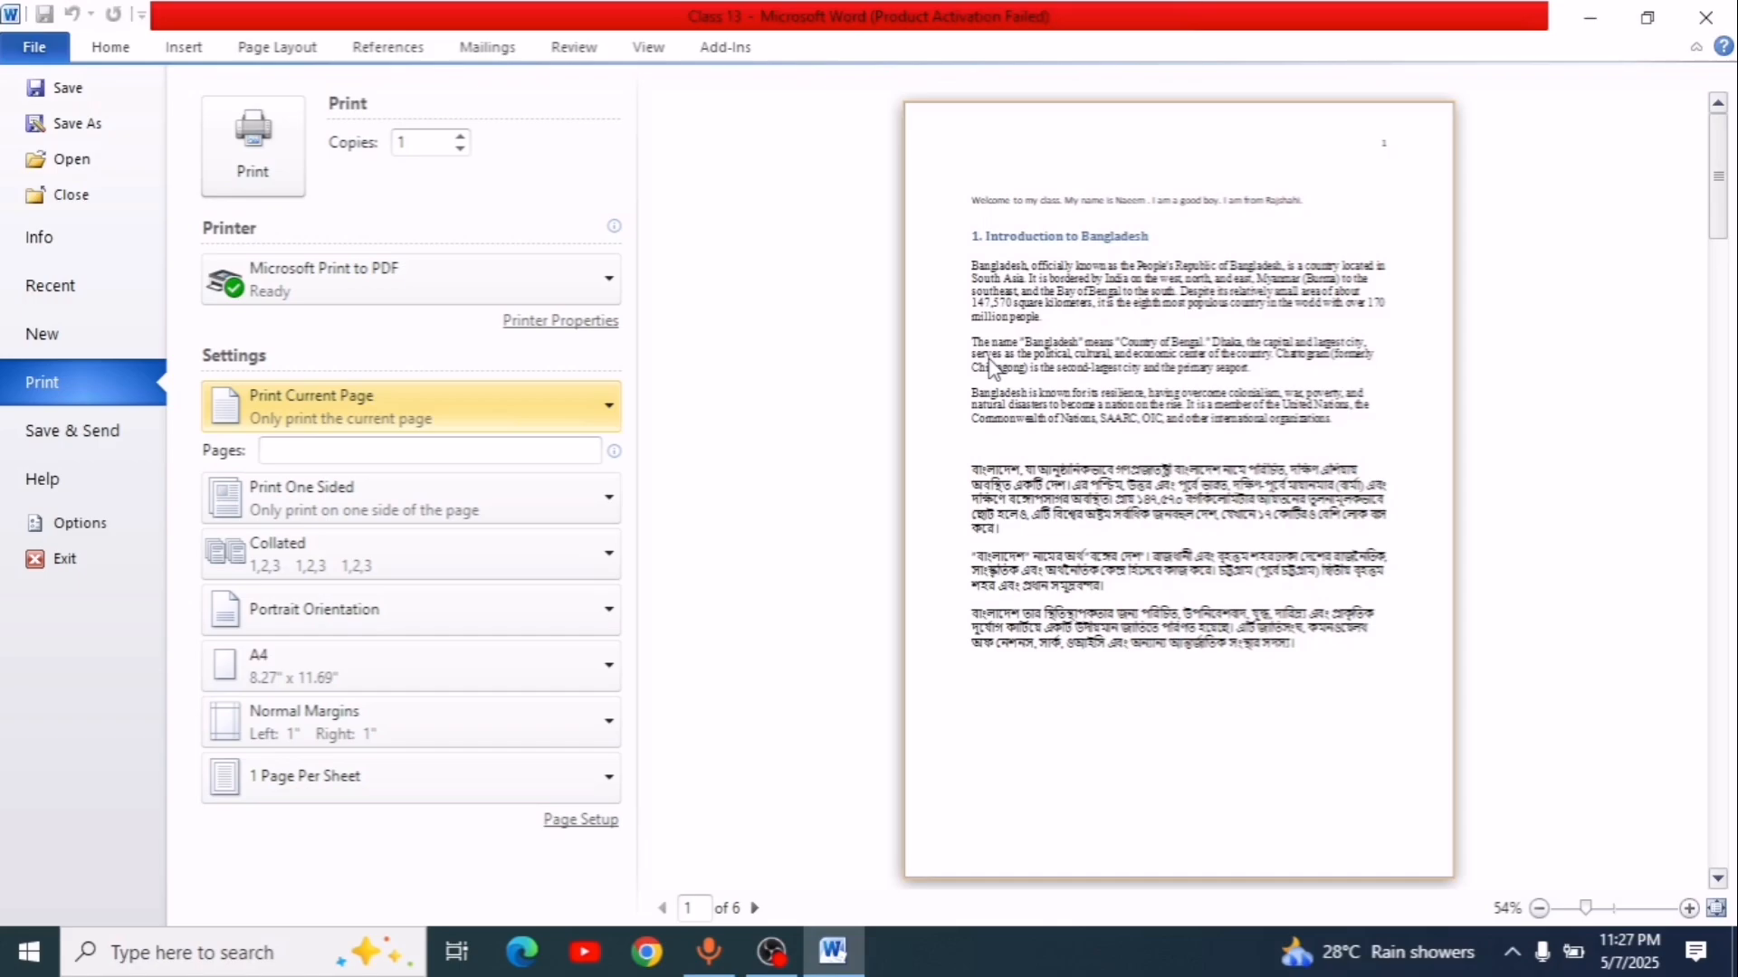
Step: Switch the print range to Print Custom Range and enter pages 1,3,6
{"action": "left_click", "coordinate": [522, 401]}
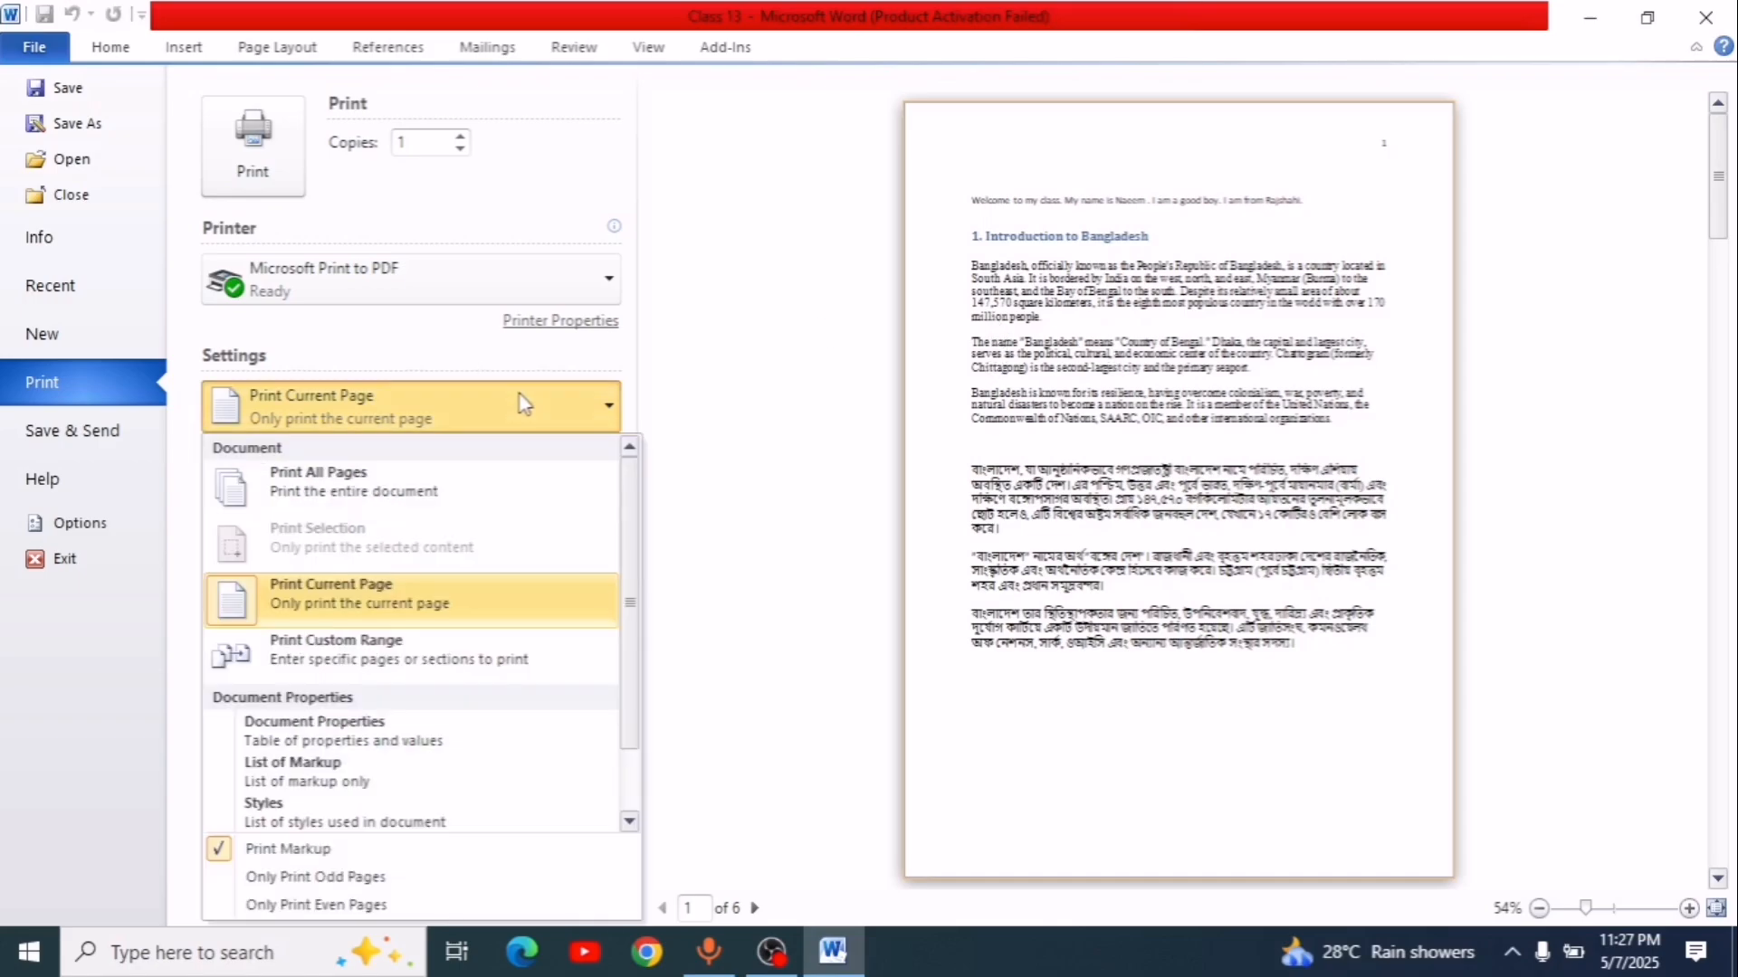
{"action": "left_click", "coordinate": [404, 658]}
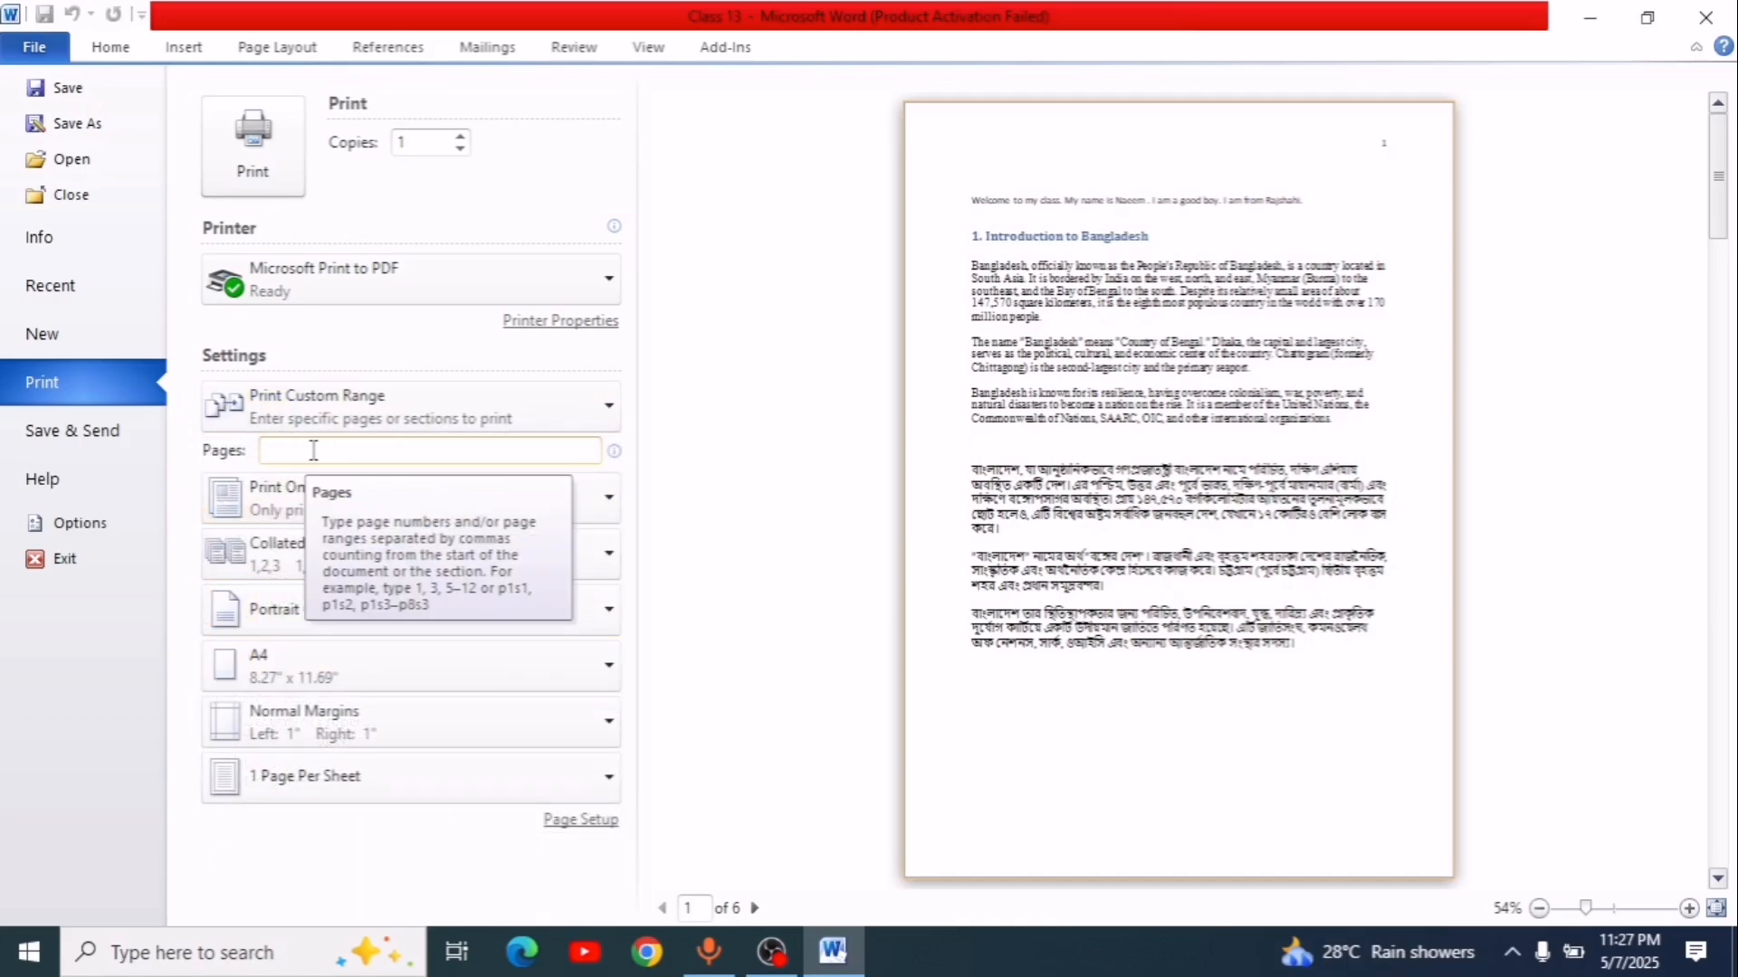
{"action": "type", "text": "1,"}
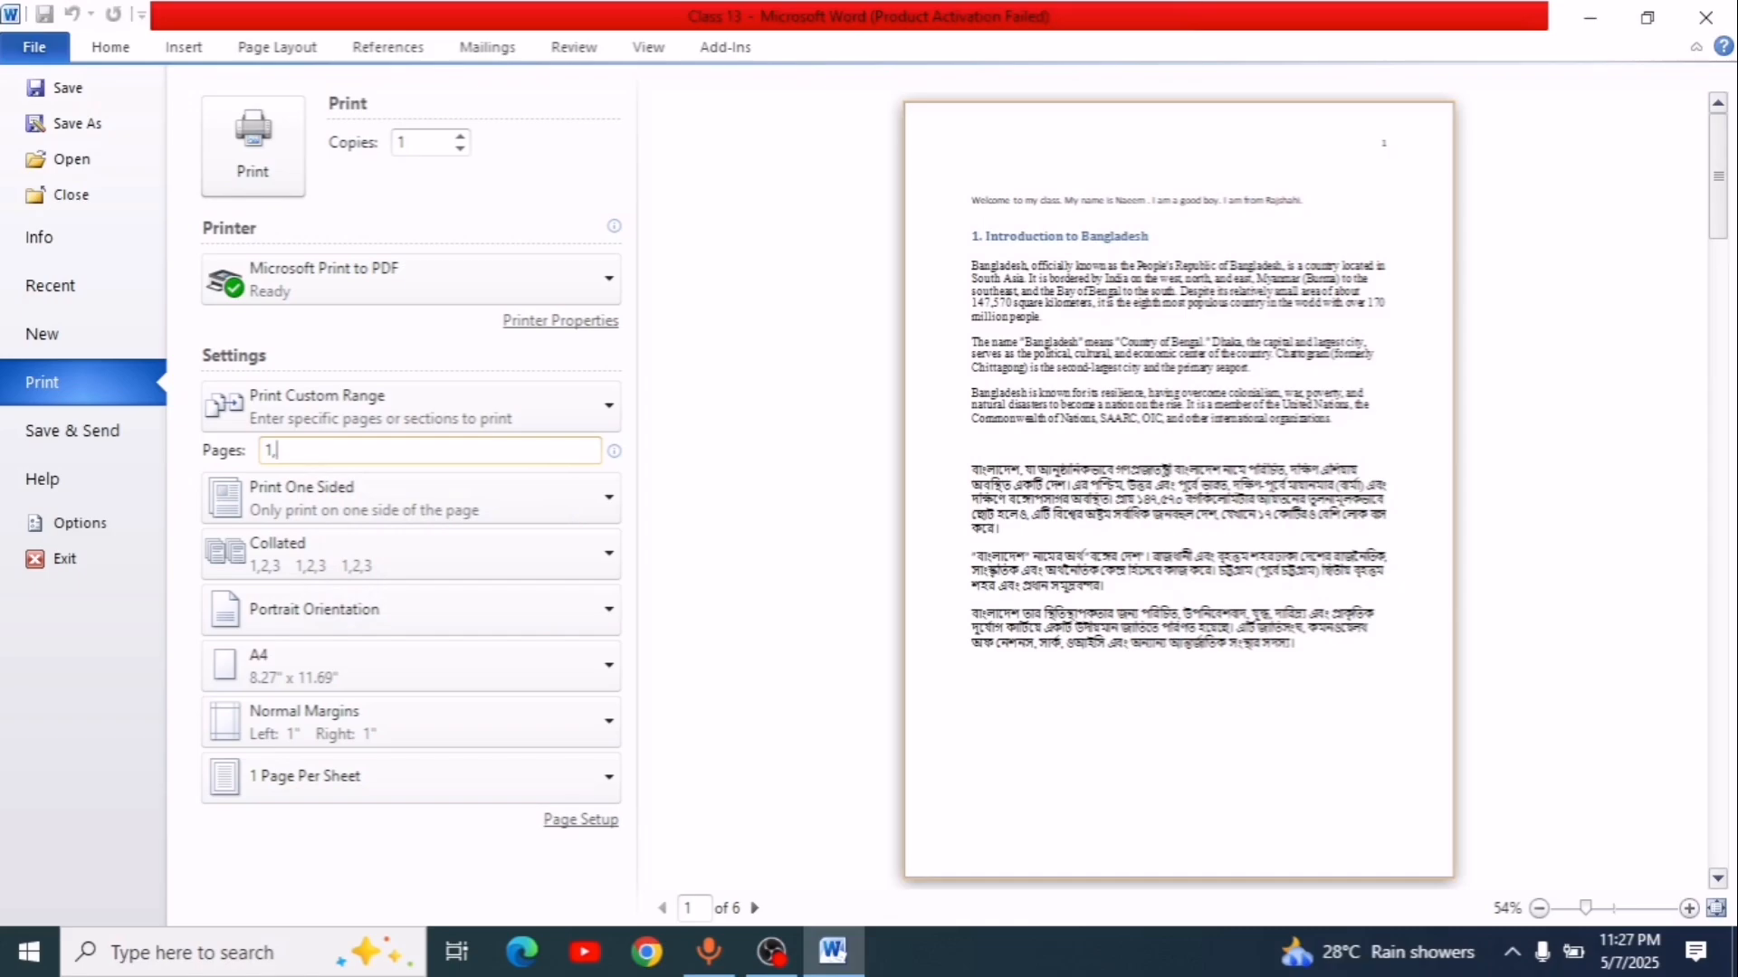
{"action": "type", "text": "3,6"}
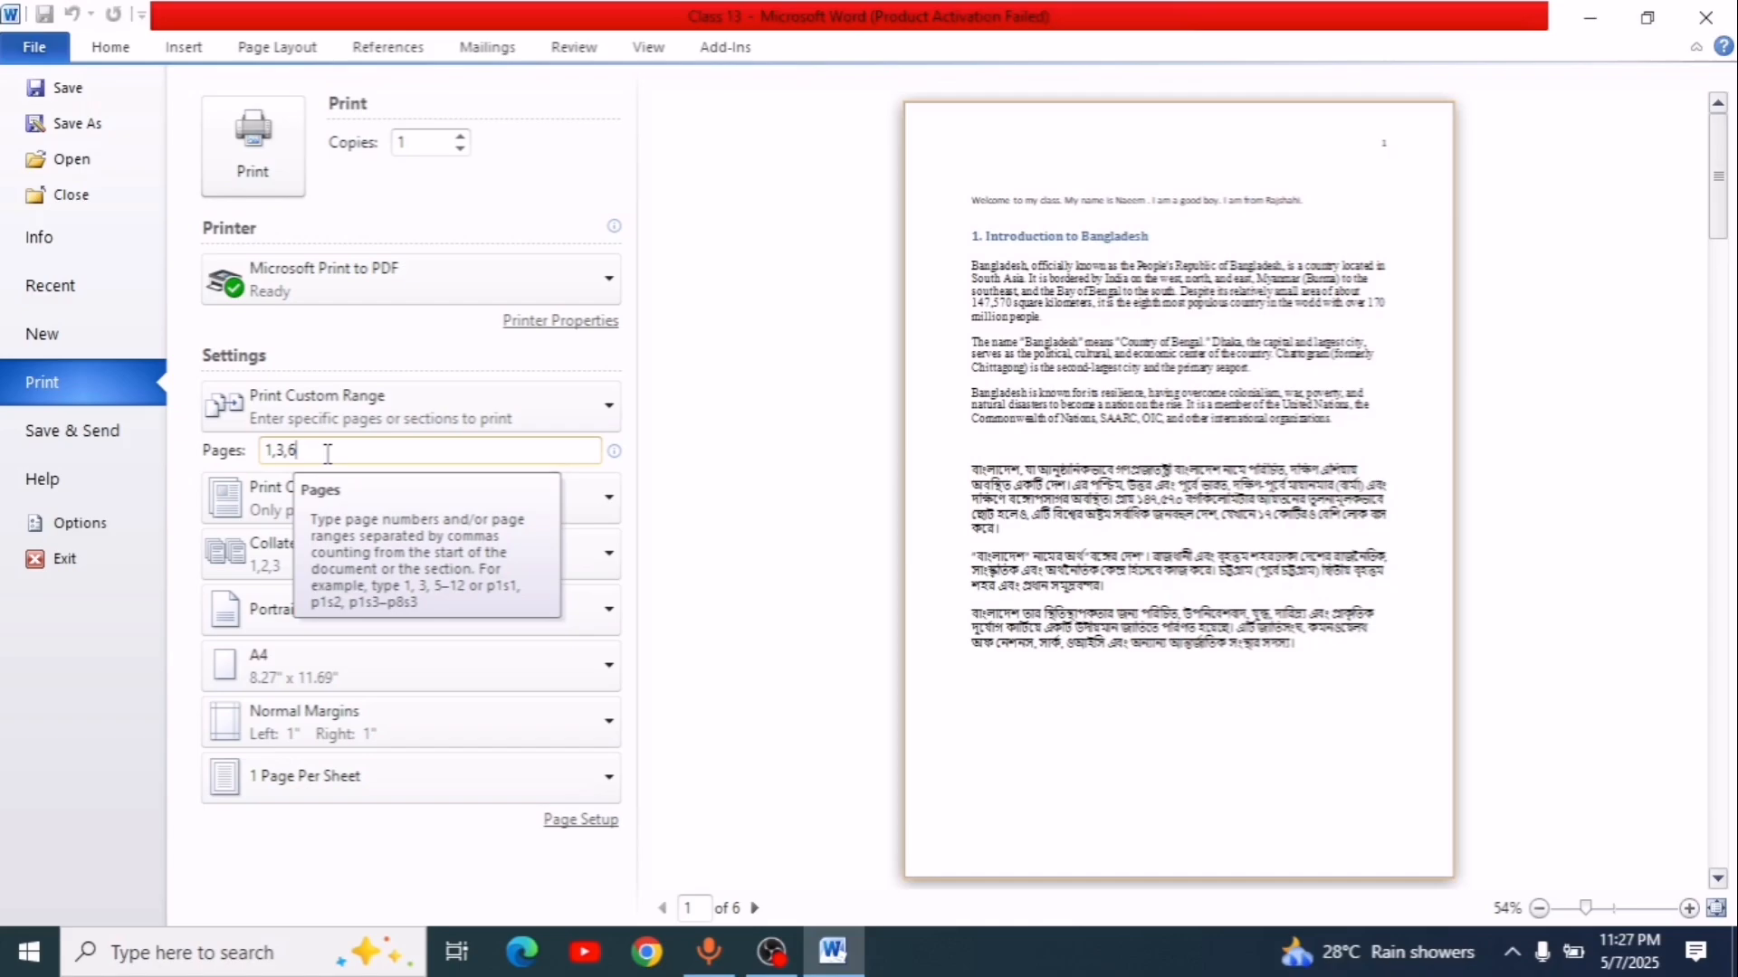
Step: Replace the custom page range with pages 4-6
{"action": "key", "text": "BackSpace"}
{"action": "key", "text": "BackSpace"}
{"action": "key", "text": "BackSpace"}
{"action": "key", "text": "BackSpace"}
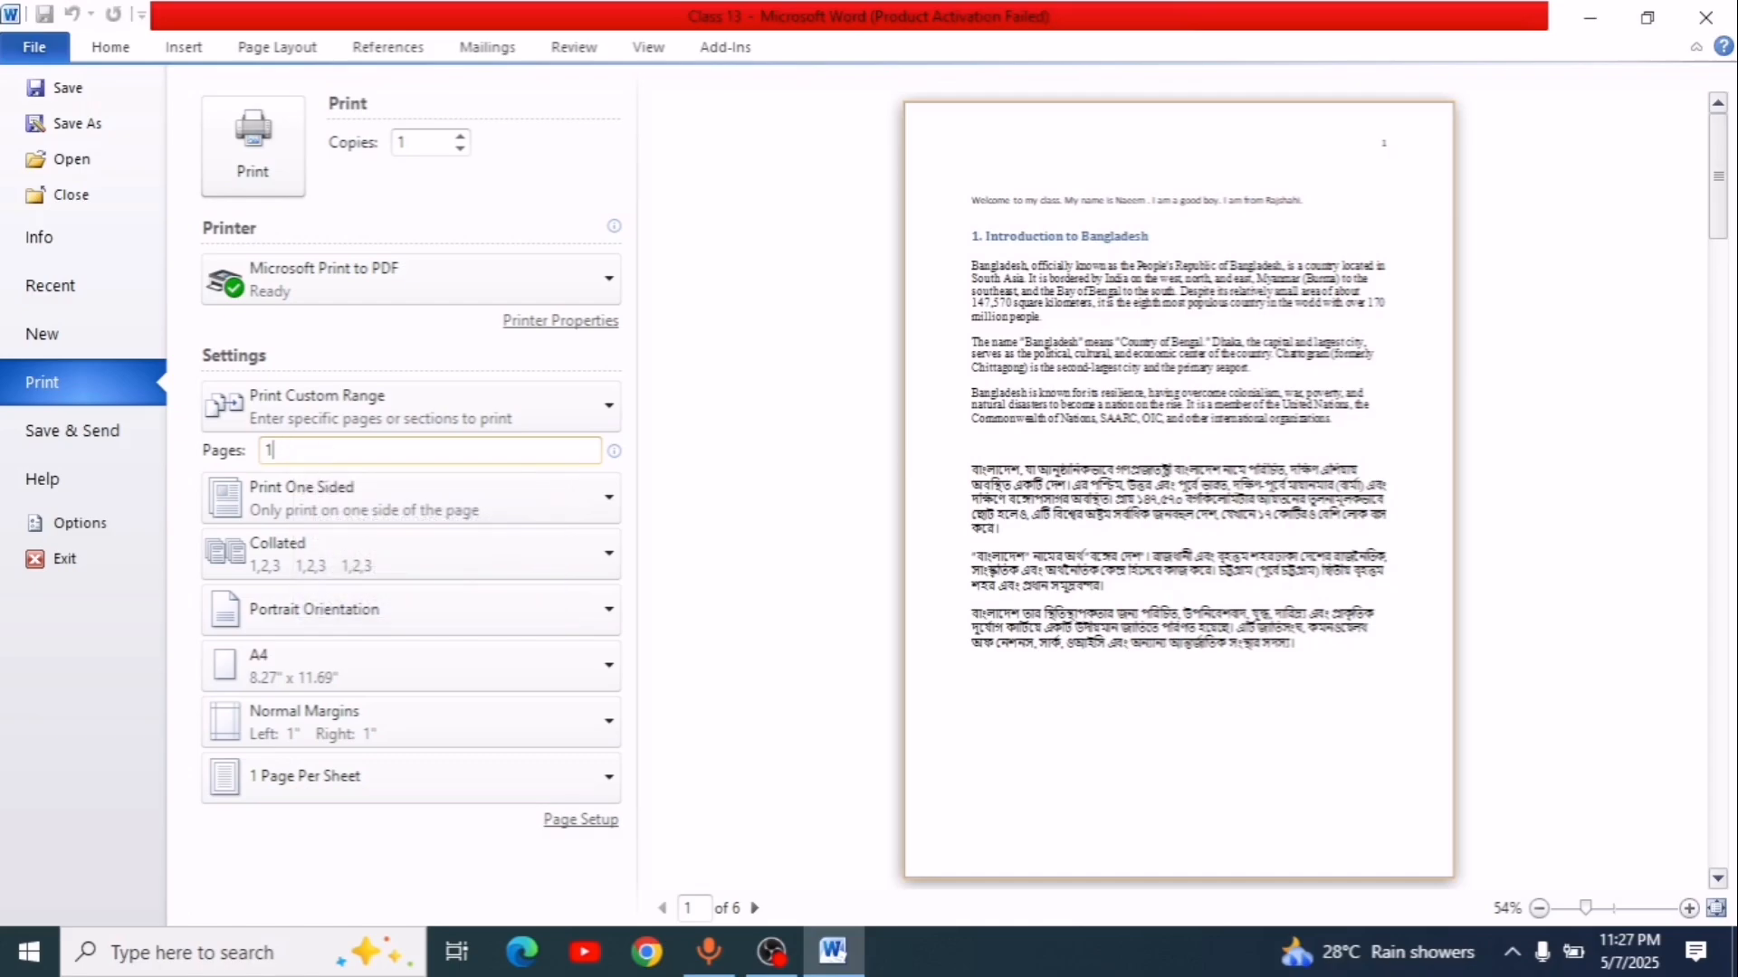
{"action": "key", "text": "BackSpace"}
{"action": "type", "text": "4-6"}
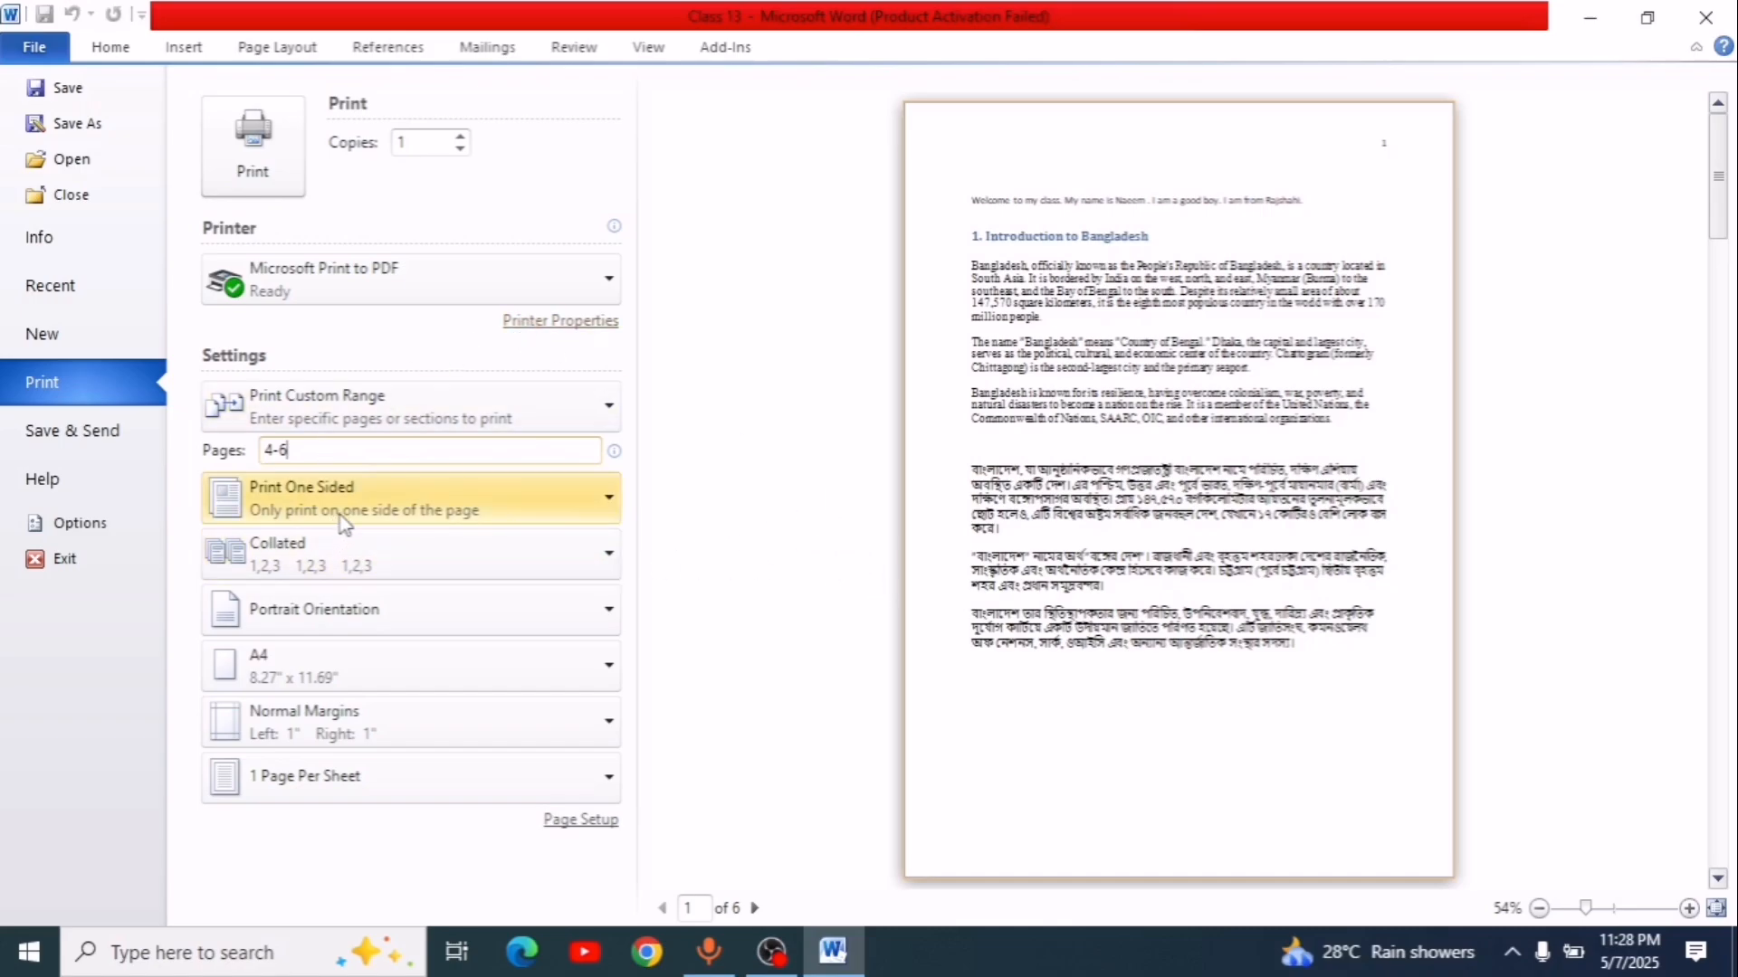
Step: Switch to Manually Print on Both Sides and set printing back to Print One Sided
{"action": "left_click", "coordinate": [529, 513]}
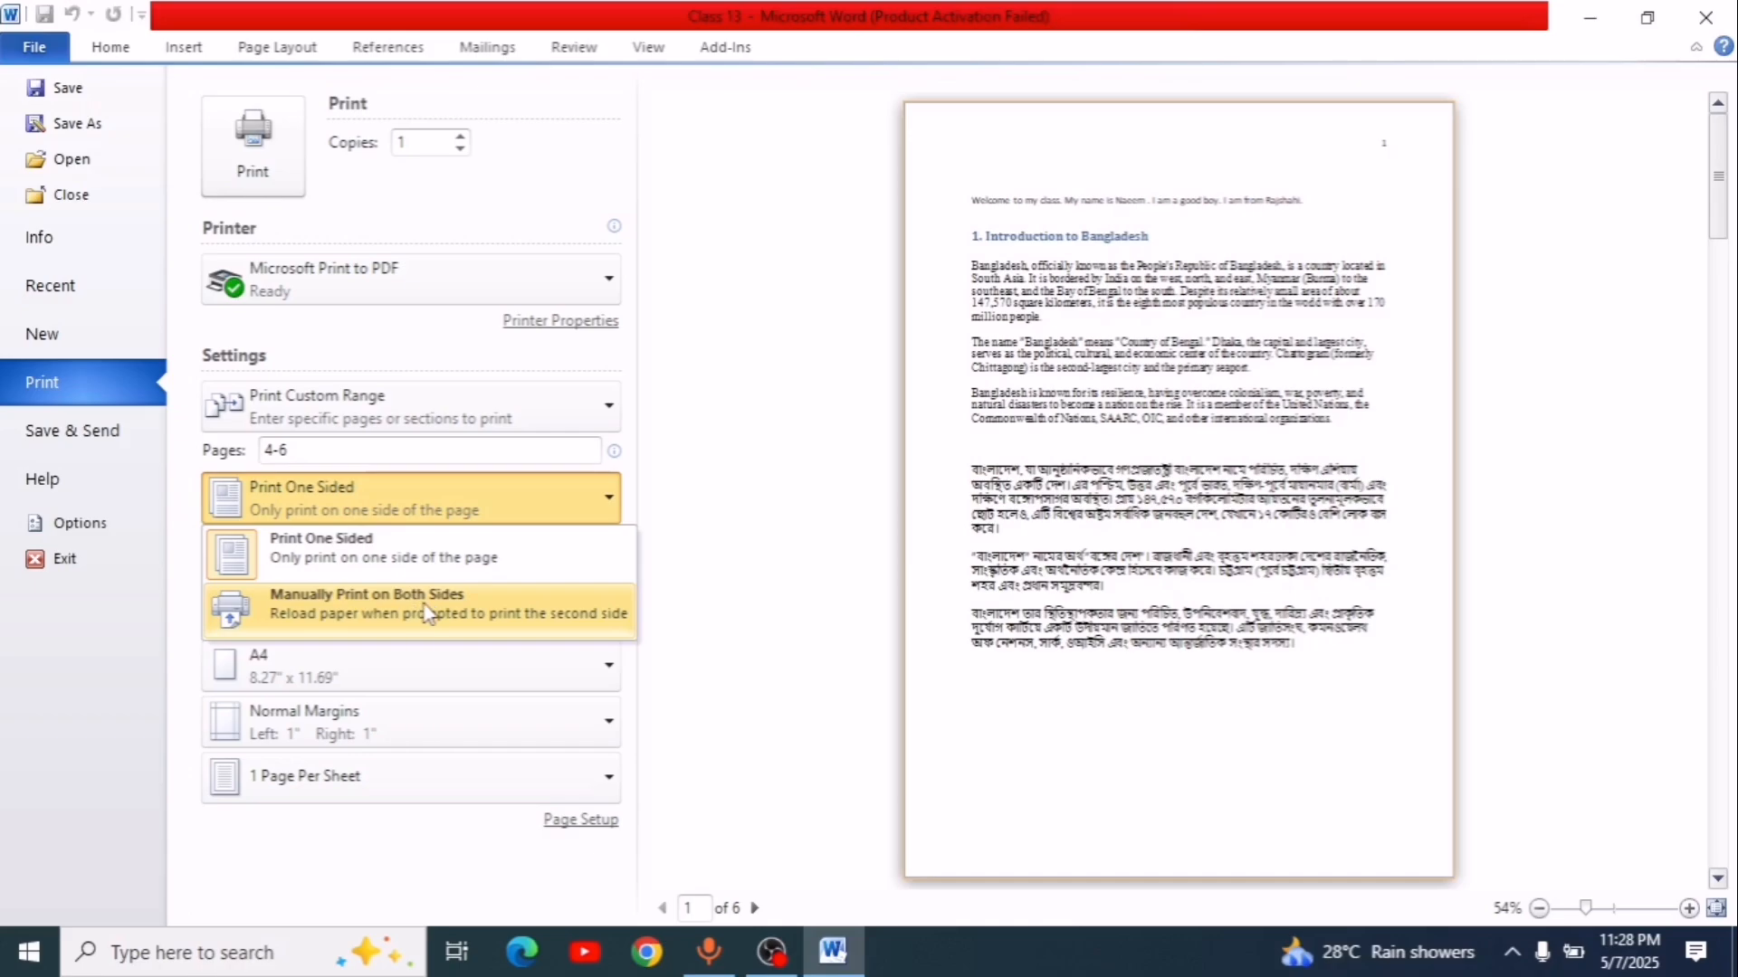
{"action": "left_click", "coordinate": [548, 609]}
{"action": "left_click", "coordinate": [520, 507]}
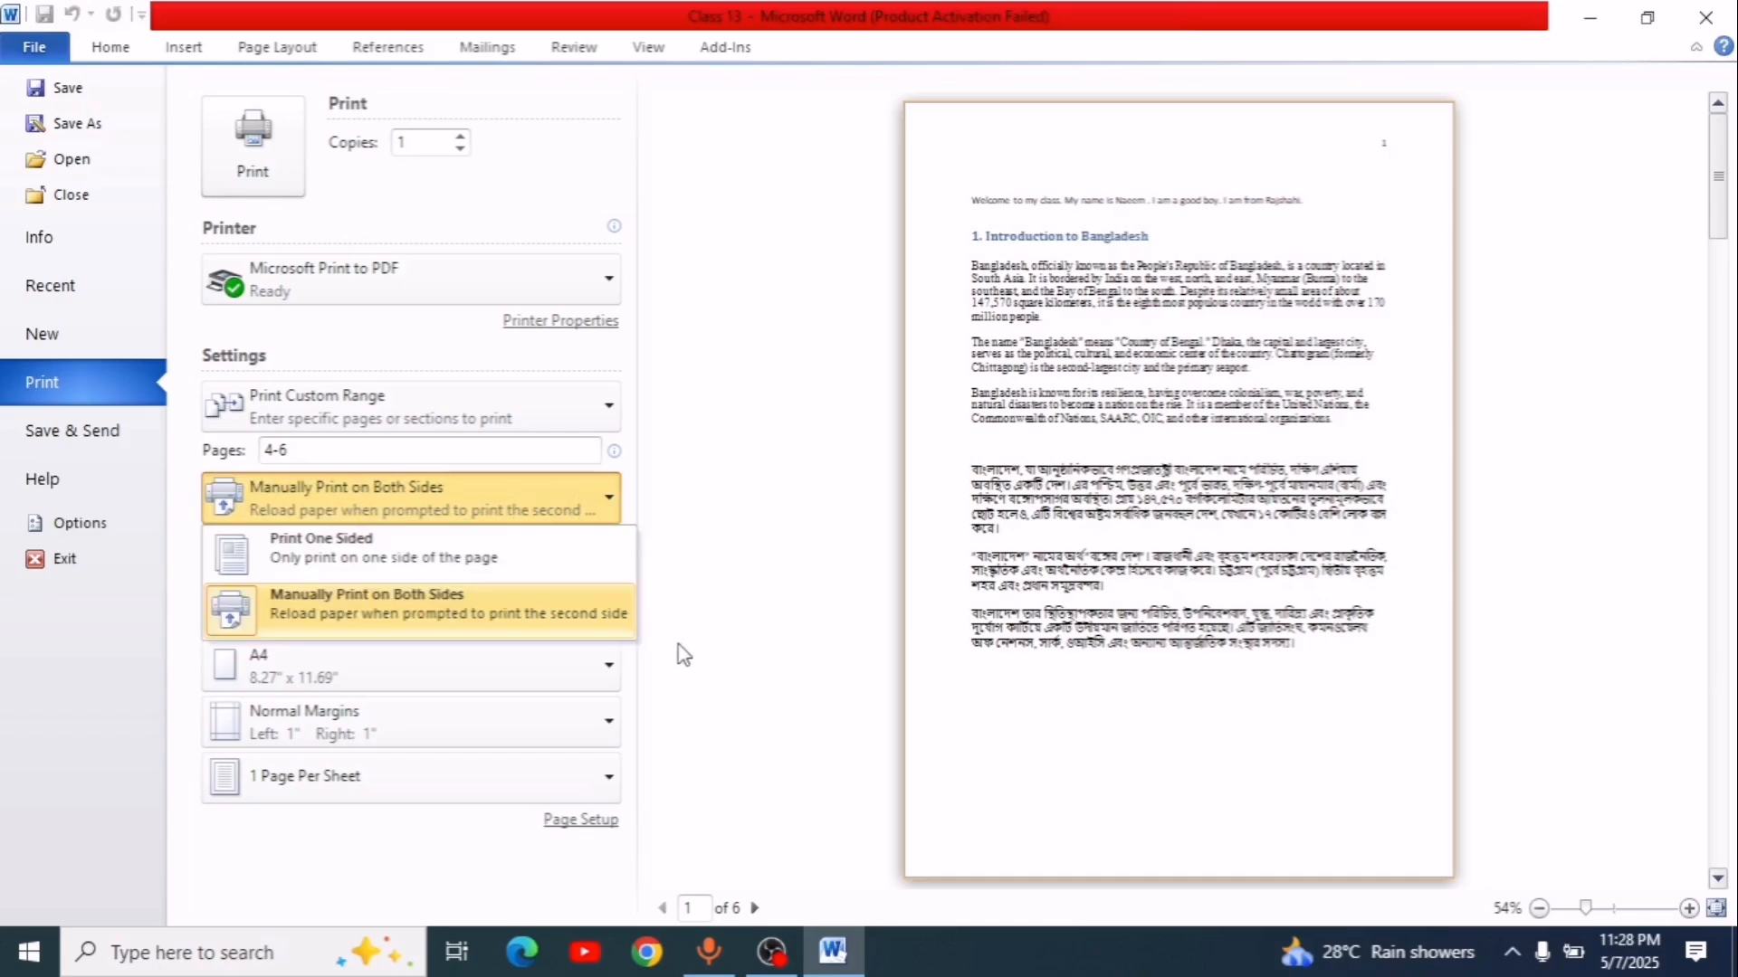
{"action": "left_click", "coordinate": [441, 567]}
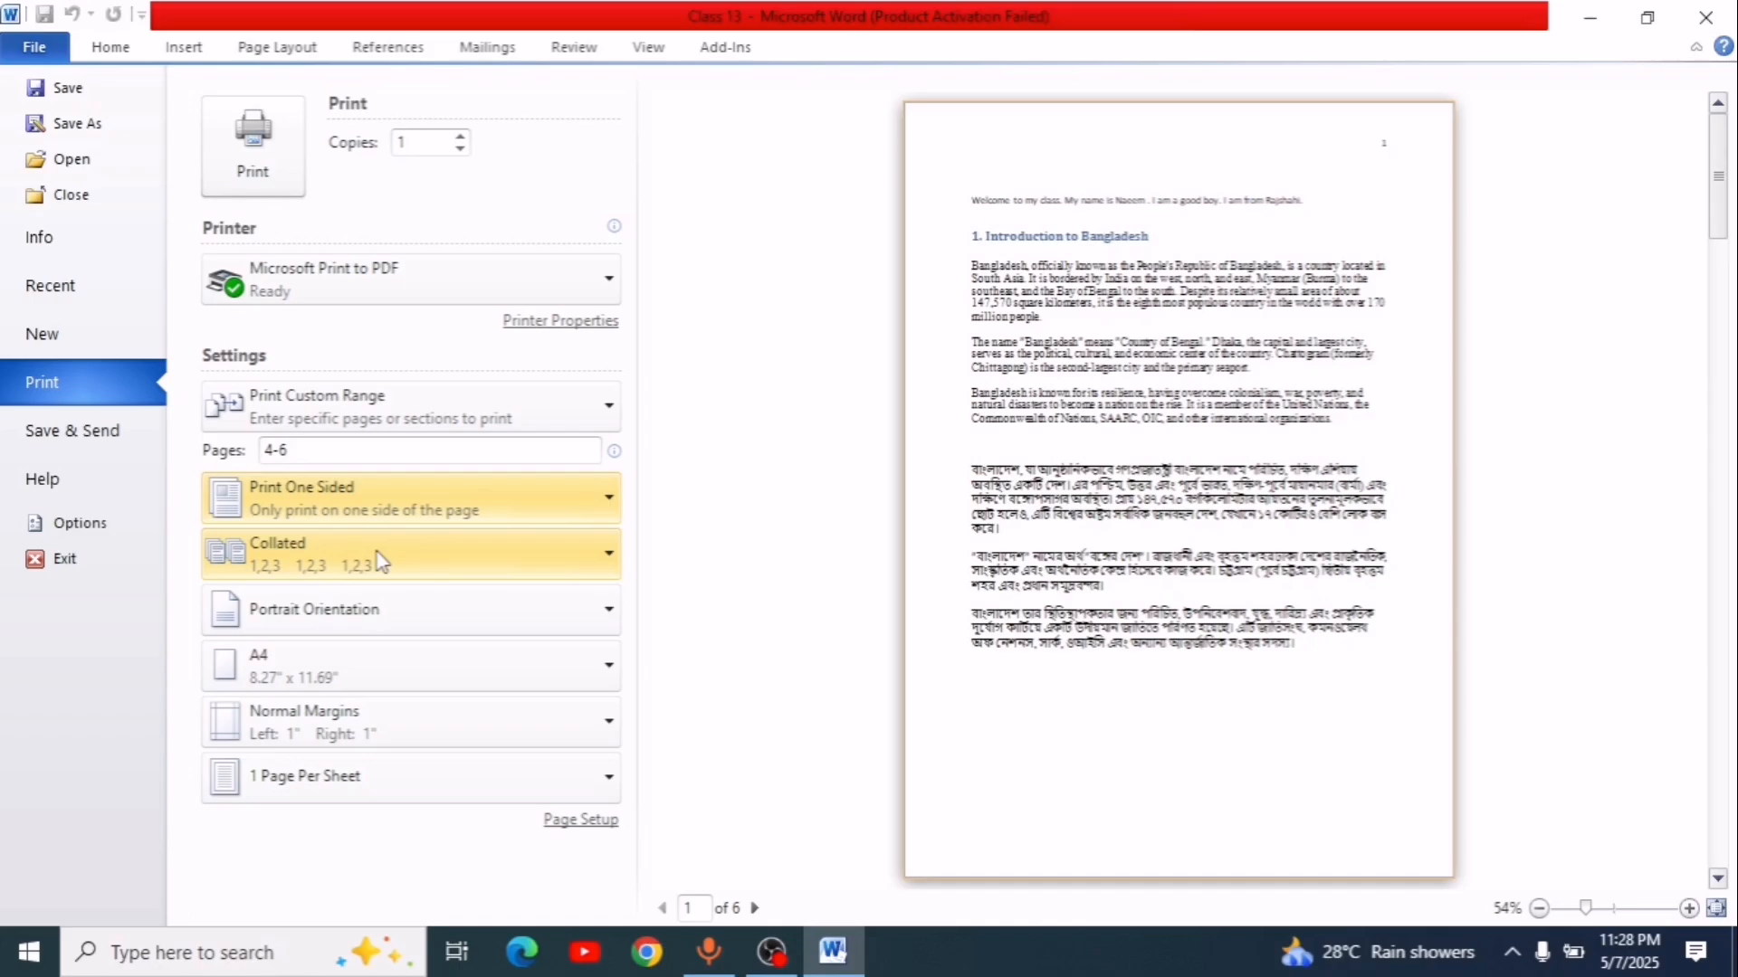
Step: Set the number of print copies to 5
{"action": "double_click", "coordinate": [422, 144]}
{"action": "type", "text": "5"}
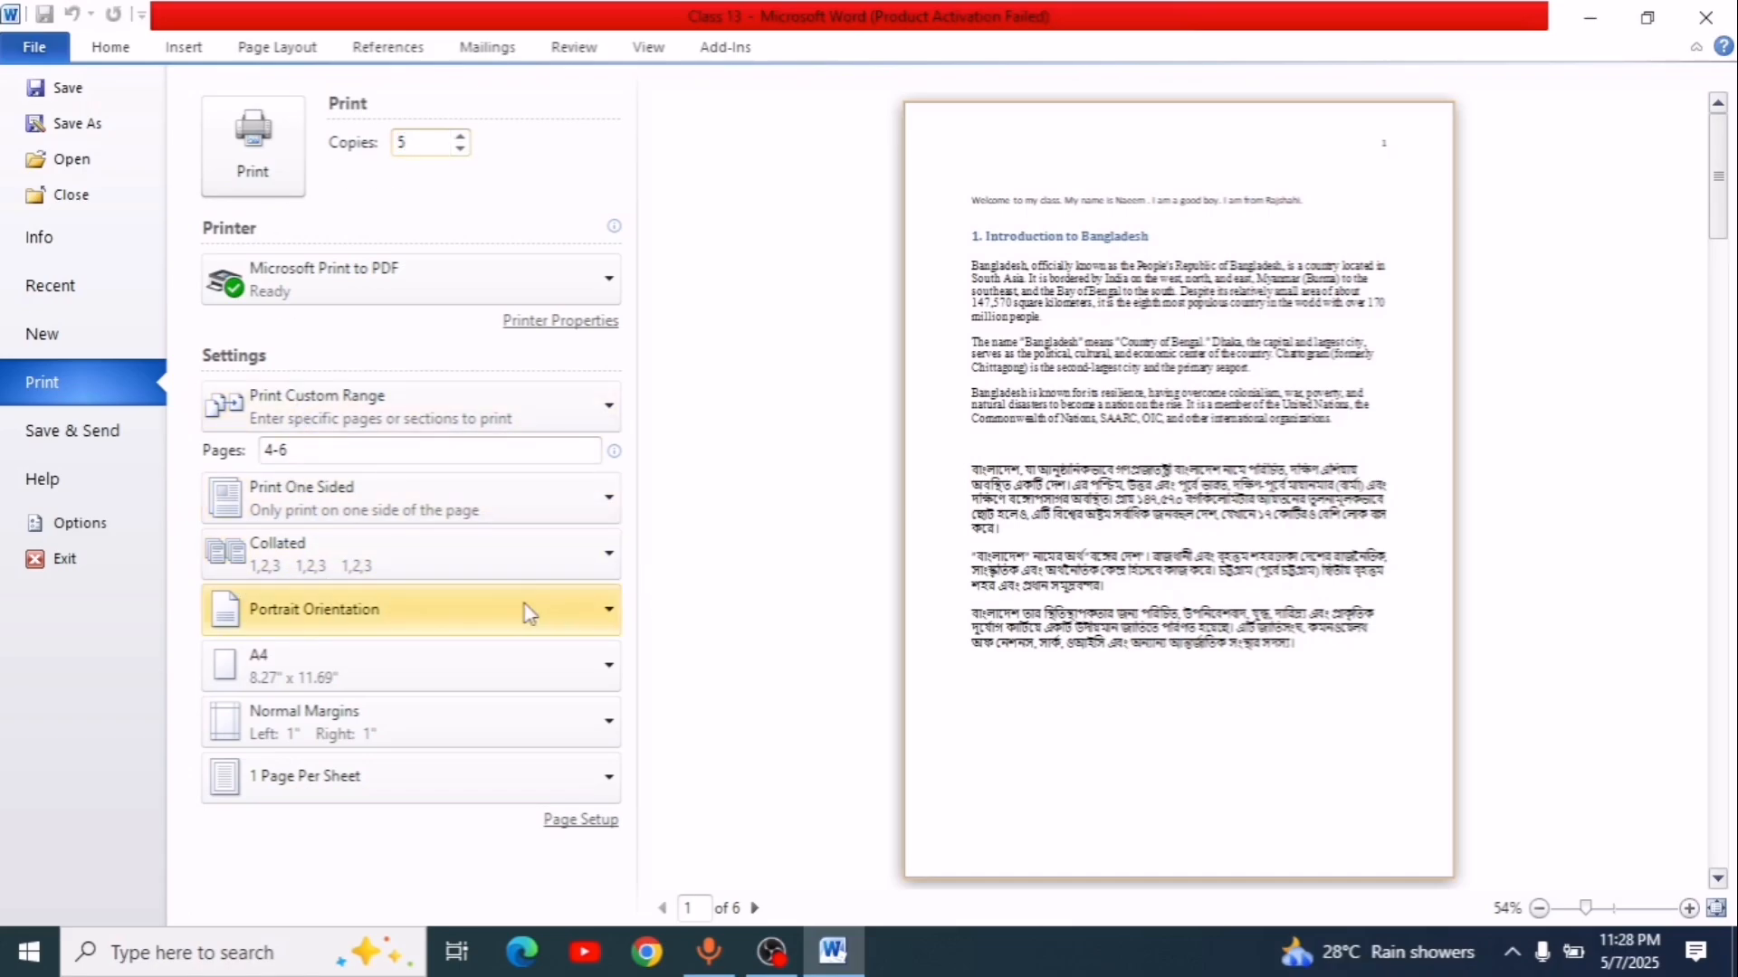
Step: Switch the print order to Uncollated and set it back to Collated
{"action": "left_click", "coordinate": [494, 567]}
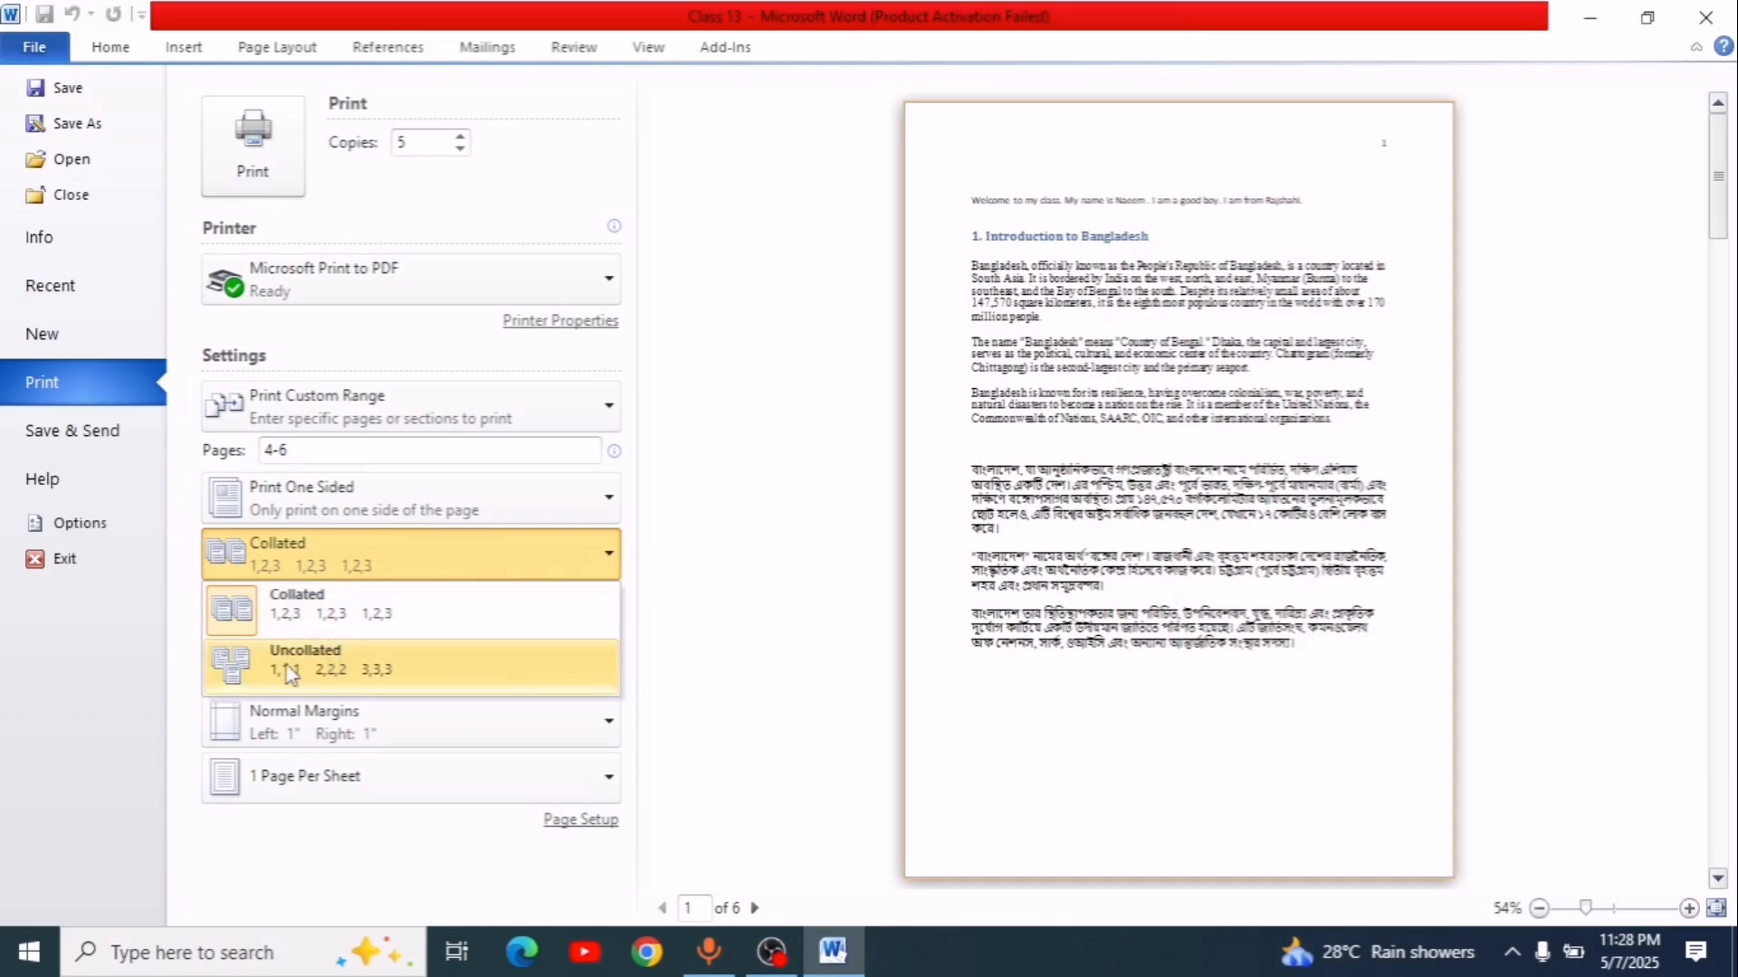
{"action": "left_click", "coordinate": [409, 556]}
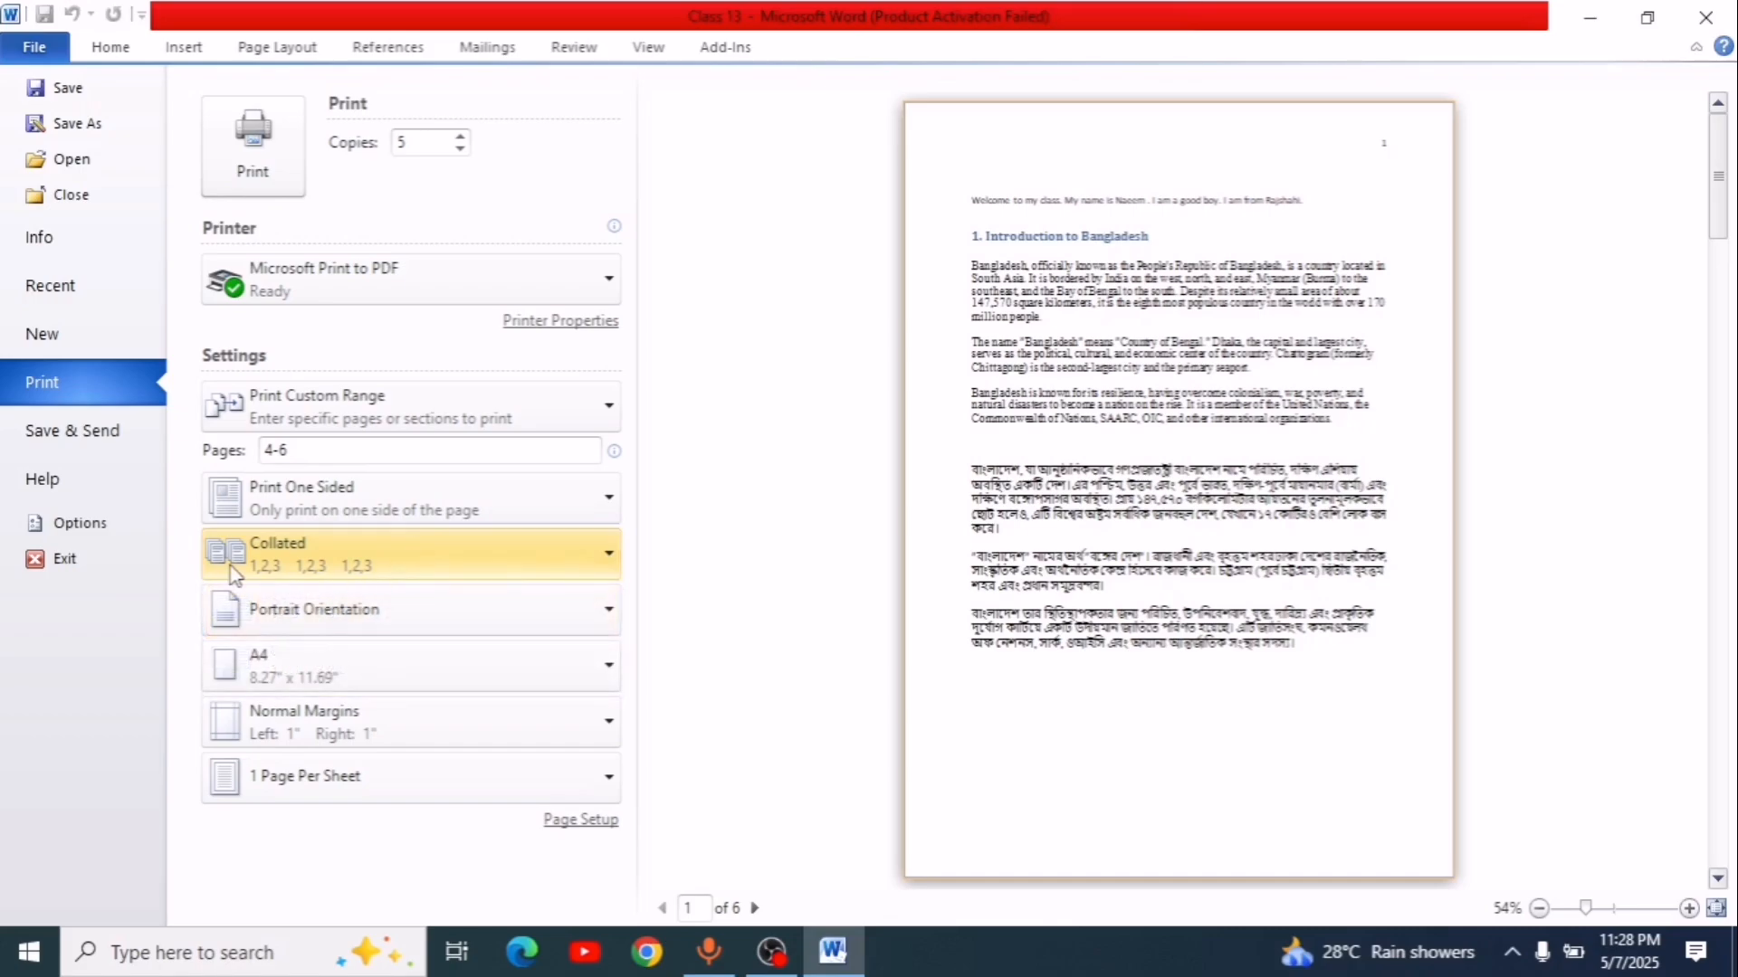
{"action": "left_click", "coordinate": [366, 572]}
{"action": "left_click", "coordinate": [333, 668]}
{"action": "left_click", "coordinate": [319, 566]}
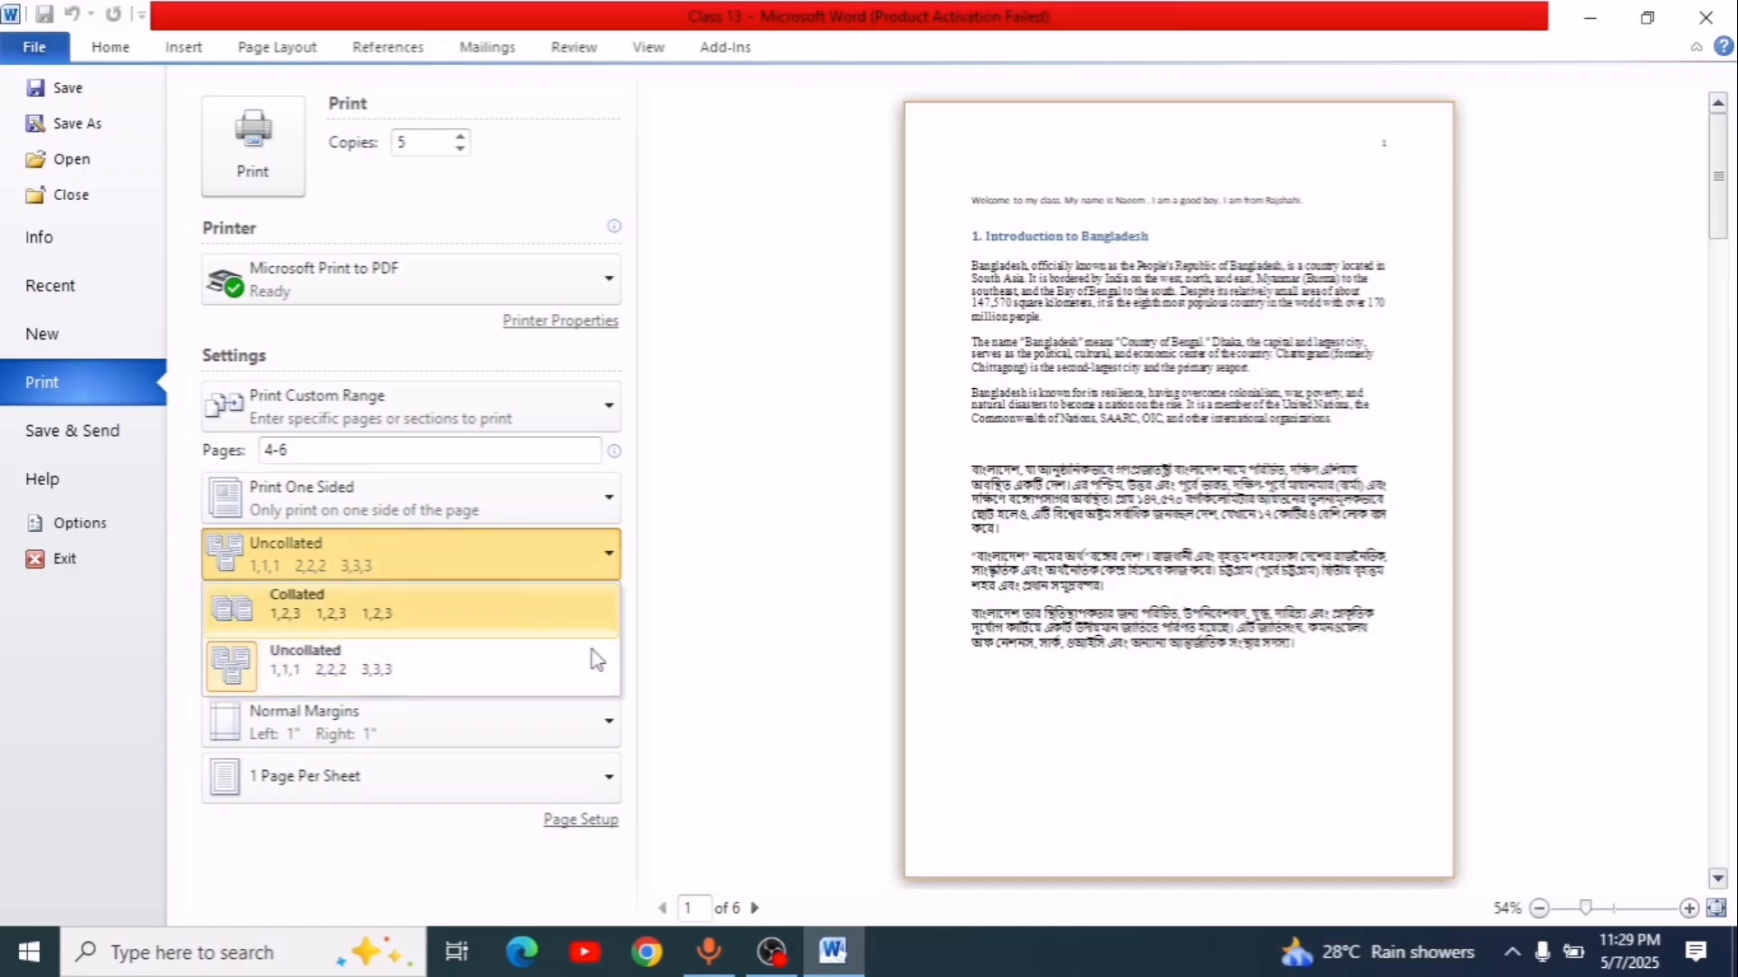
{"action": "left_click", "coordinate": [438, 613]}
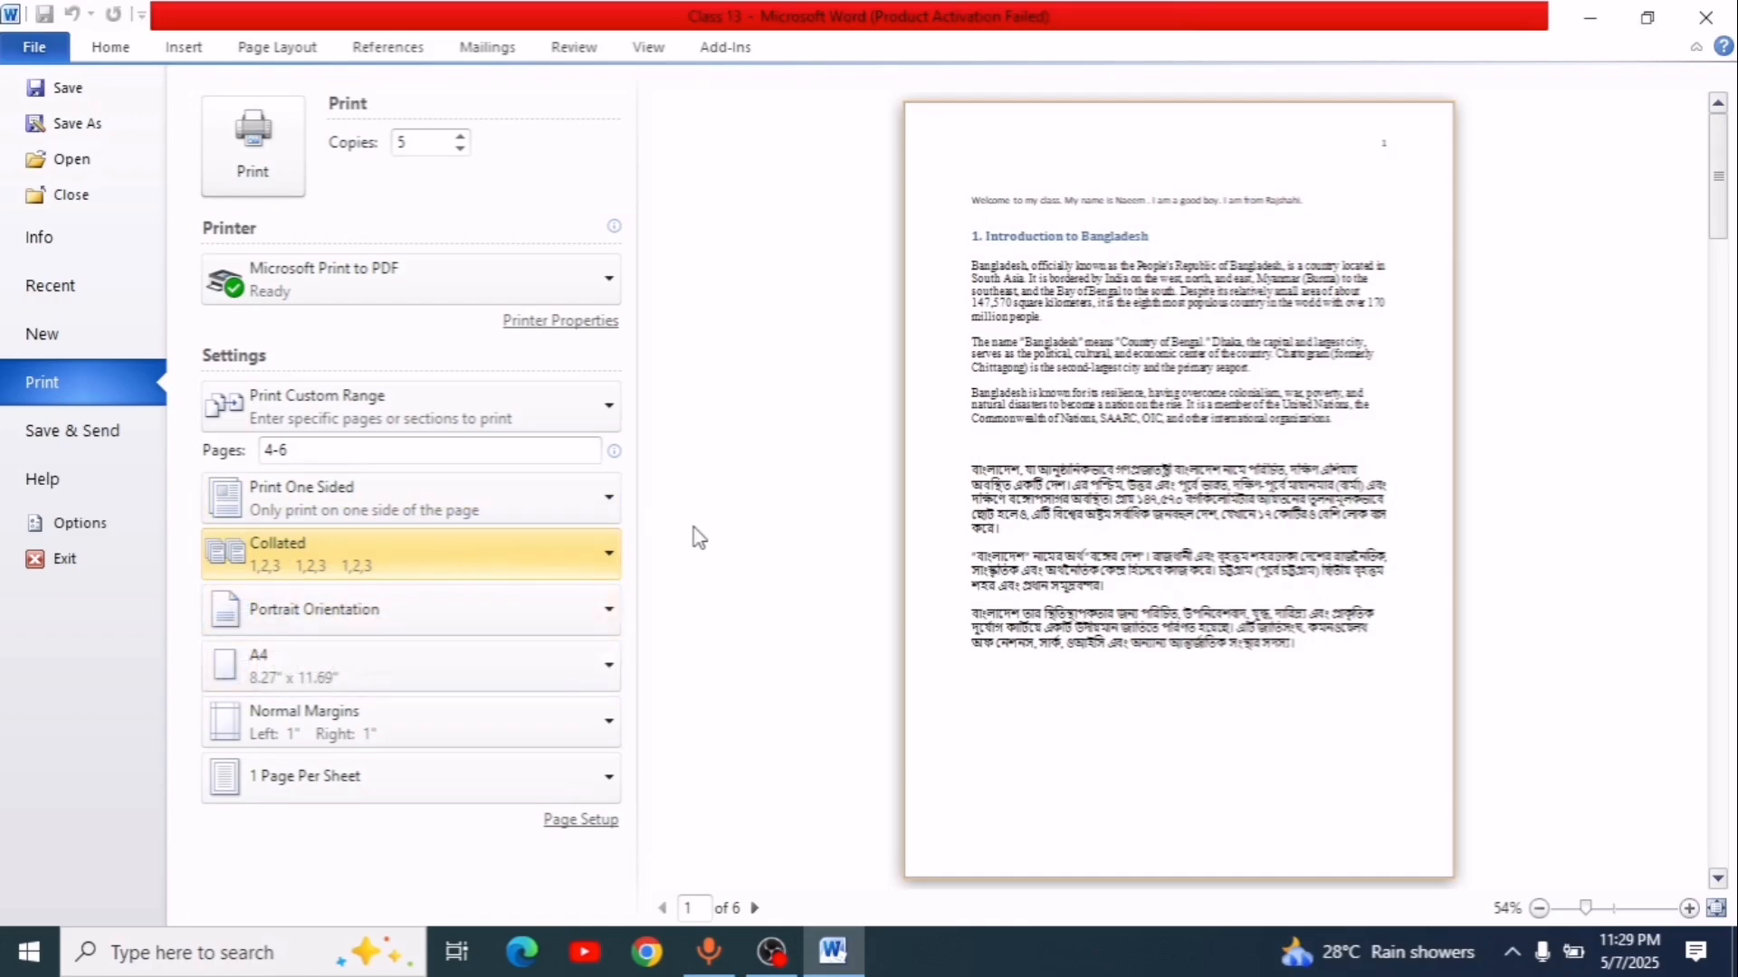
Step: Choose Portrait Orientation and the A4 paper size for the printout
{"action": "left_click", "coordinate": [545, 616]}
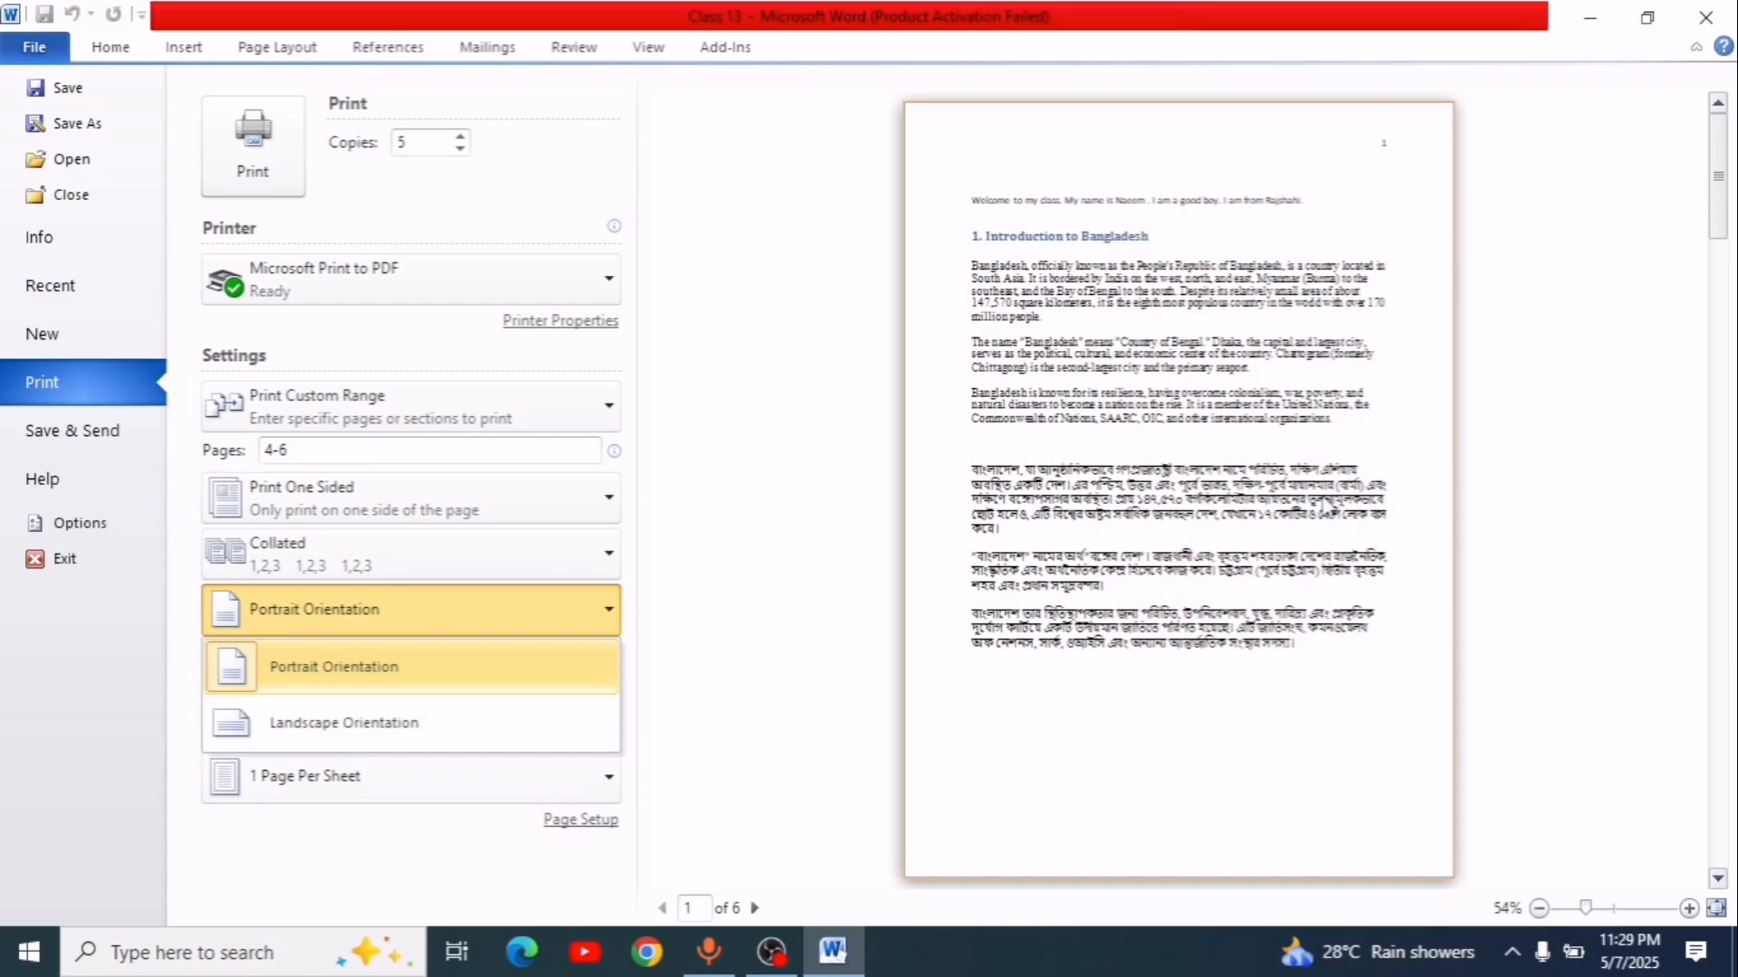
{"action": "left_click", "coordinate": [373, 670]}
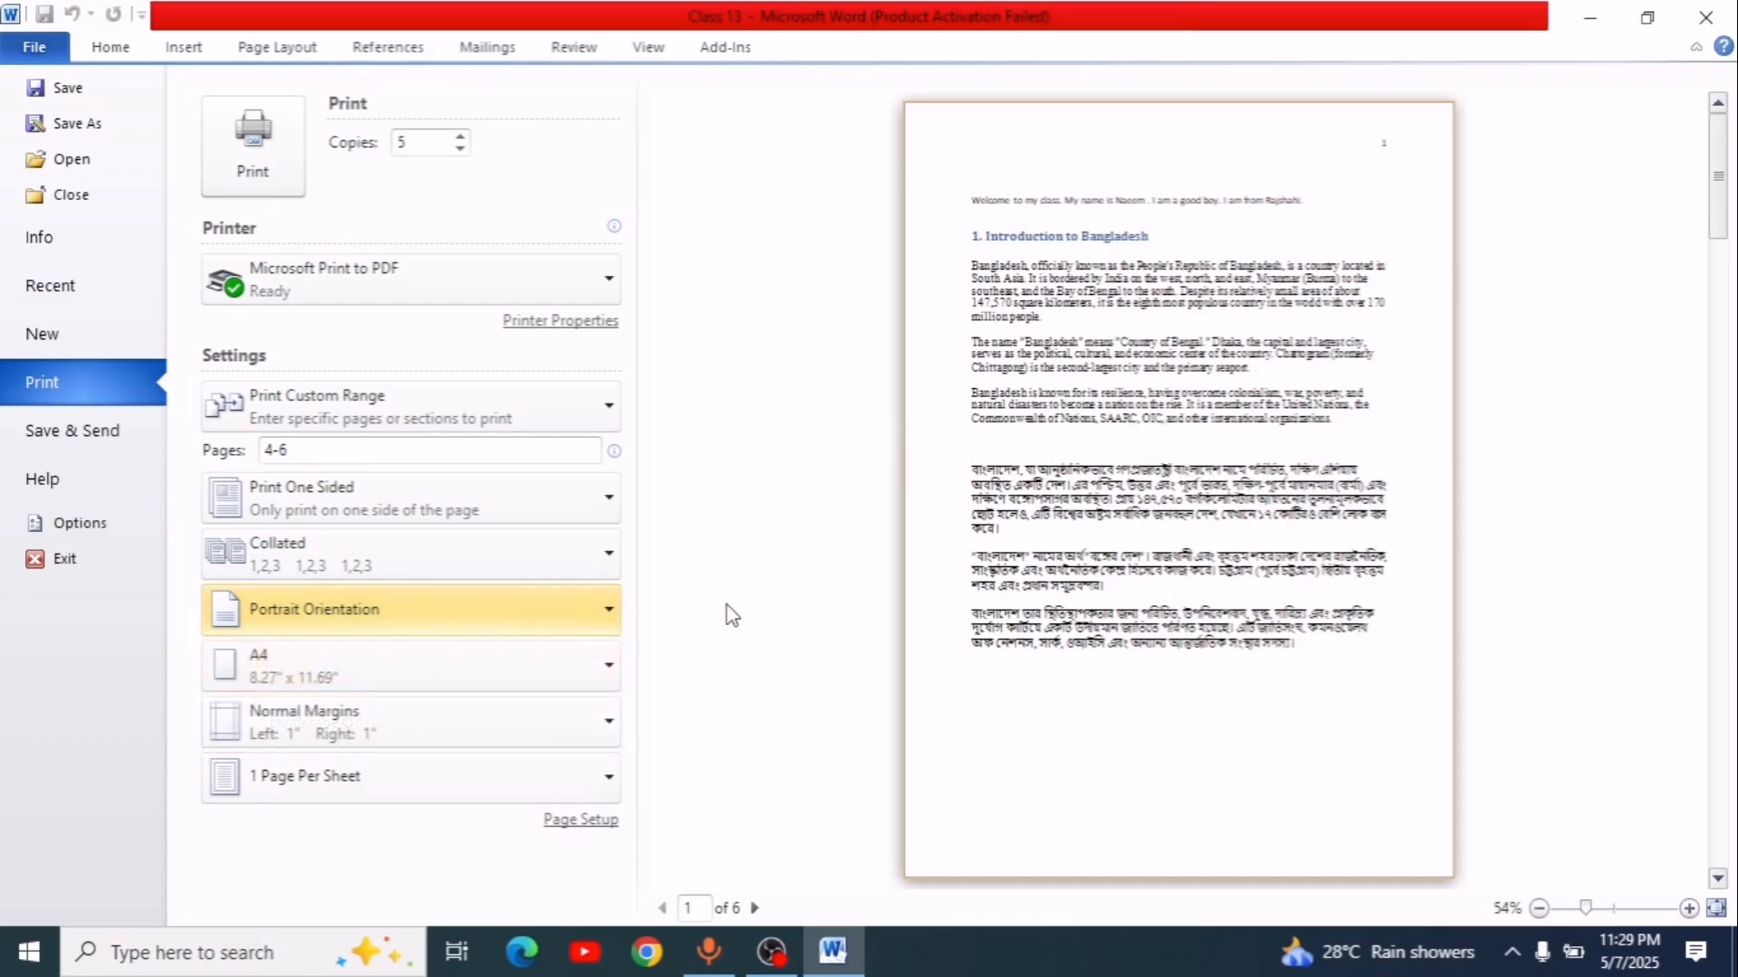
{"action": "left_click", "coordinate": [390, 674]}
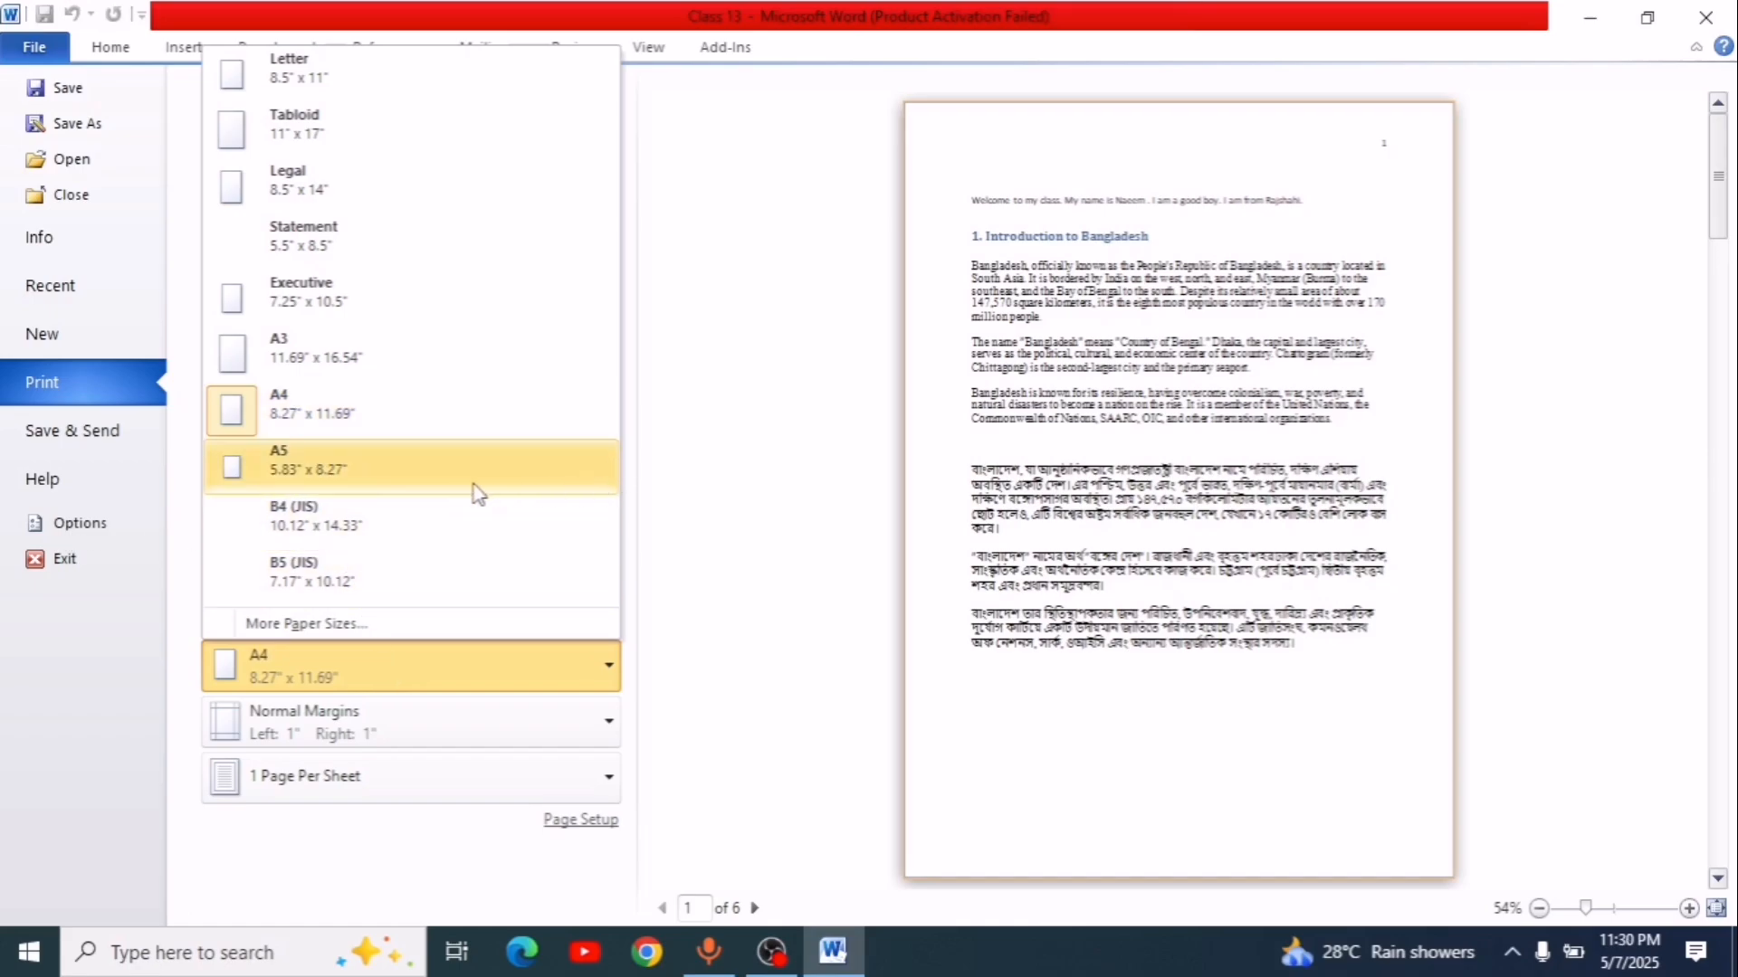
{"action": "left_click", "coordinate": [365, 425]}
Step: View the additional paper size settings in Page Setup and close them without changes
{"action": "left_click", "coordinate": [342, 670]}
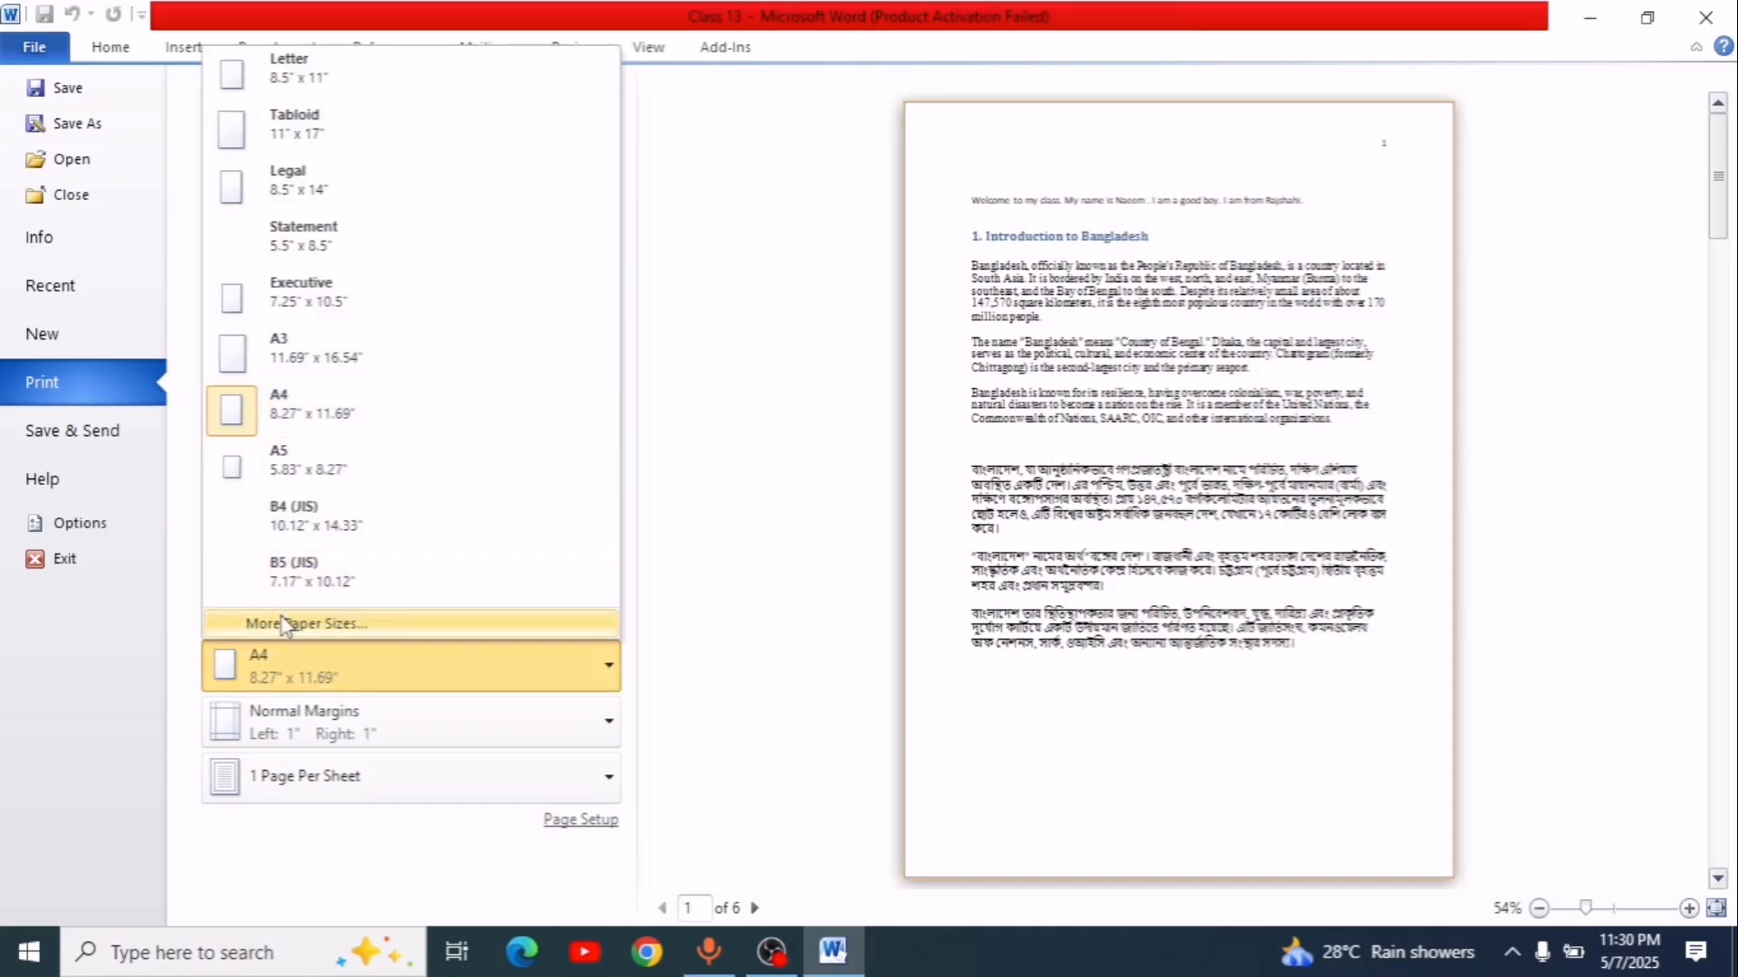
{"action": "left_click", "coordinate": [373, 624]}
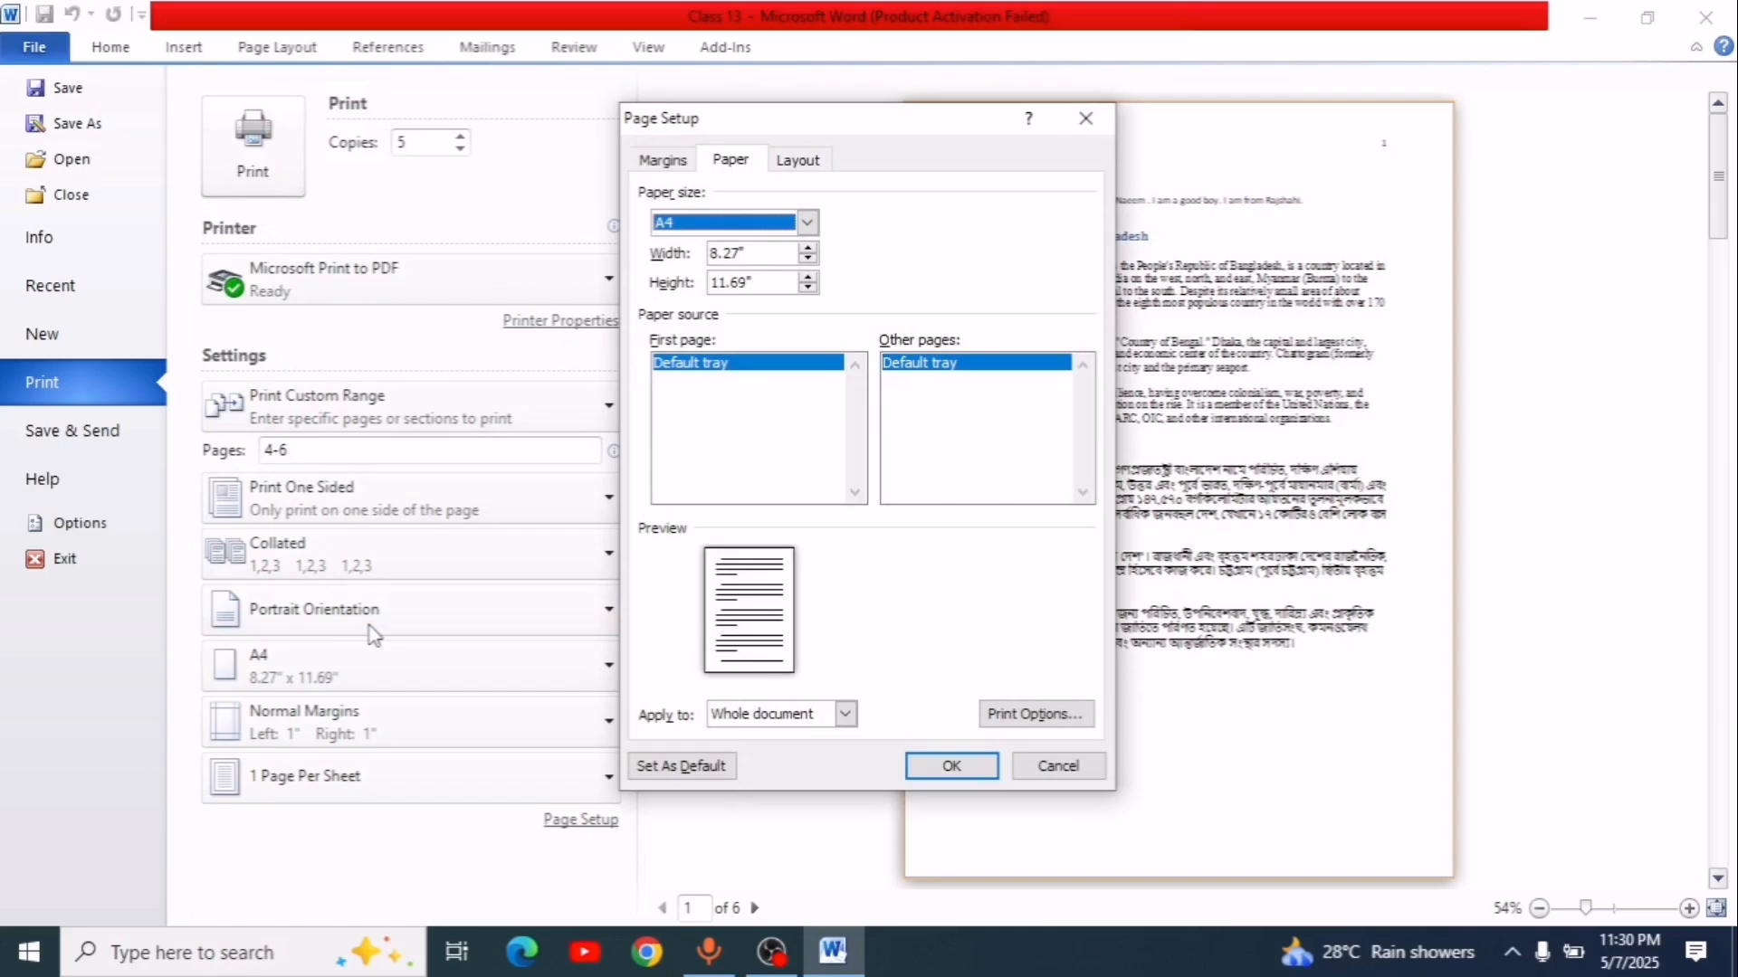
{"action": "left_click", "coordinate": [1084, 120]}
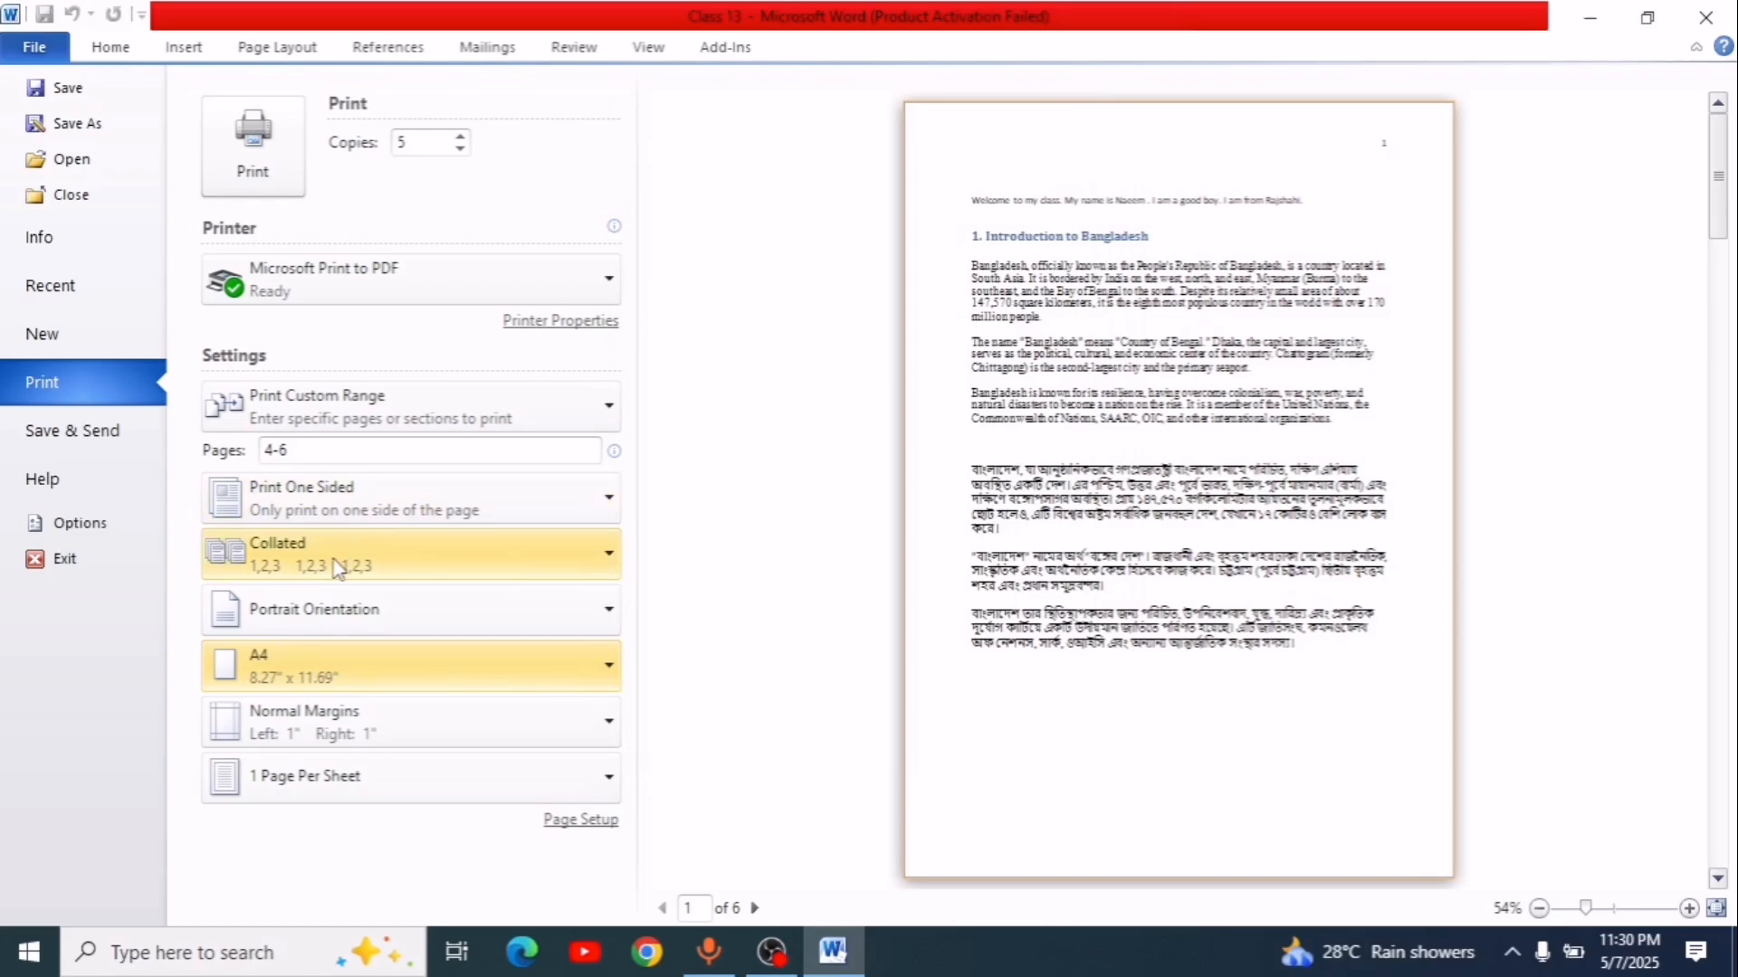
Step: Apply Narrow margins to the document and restore the Normal margins
{"action": "left_click", "coordinate": [401, 730]}
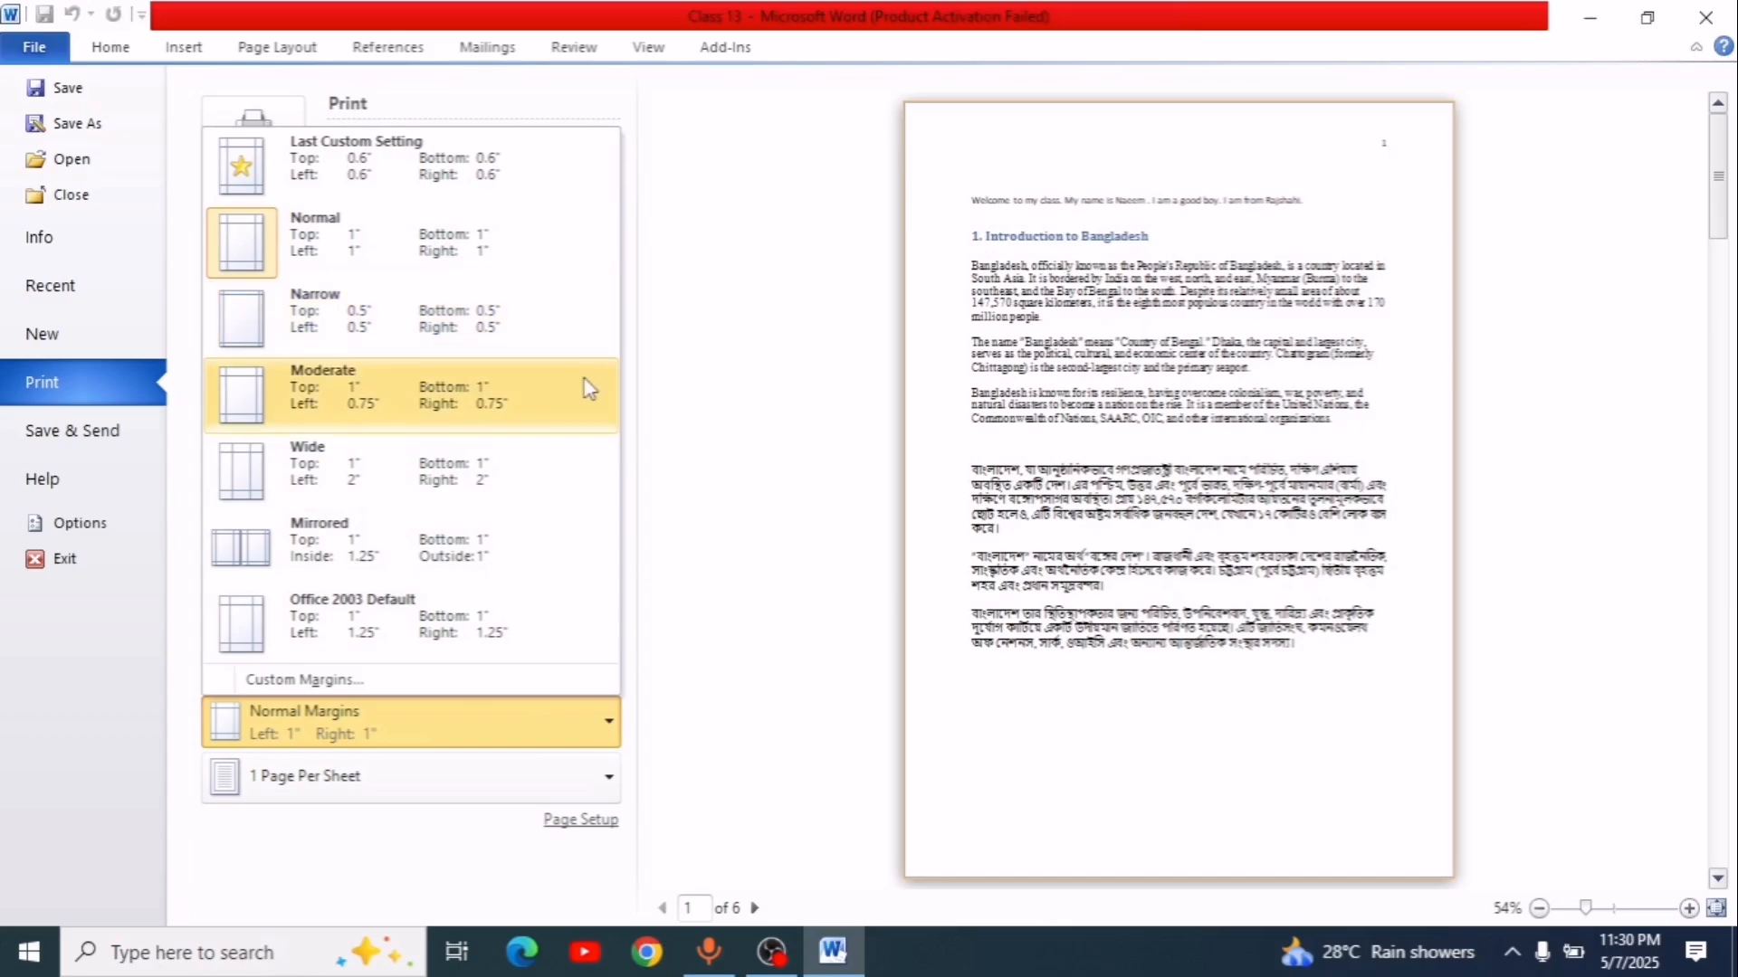
{"action": "left_click", "coordinate": [395, 336]}
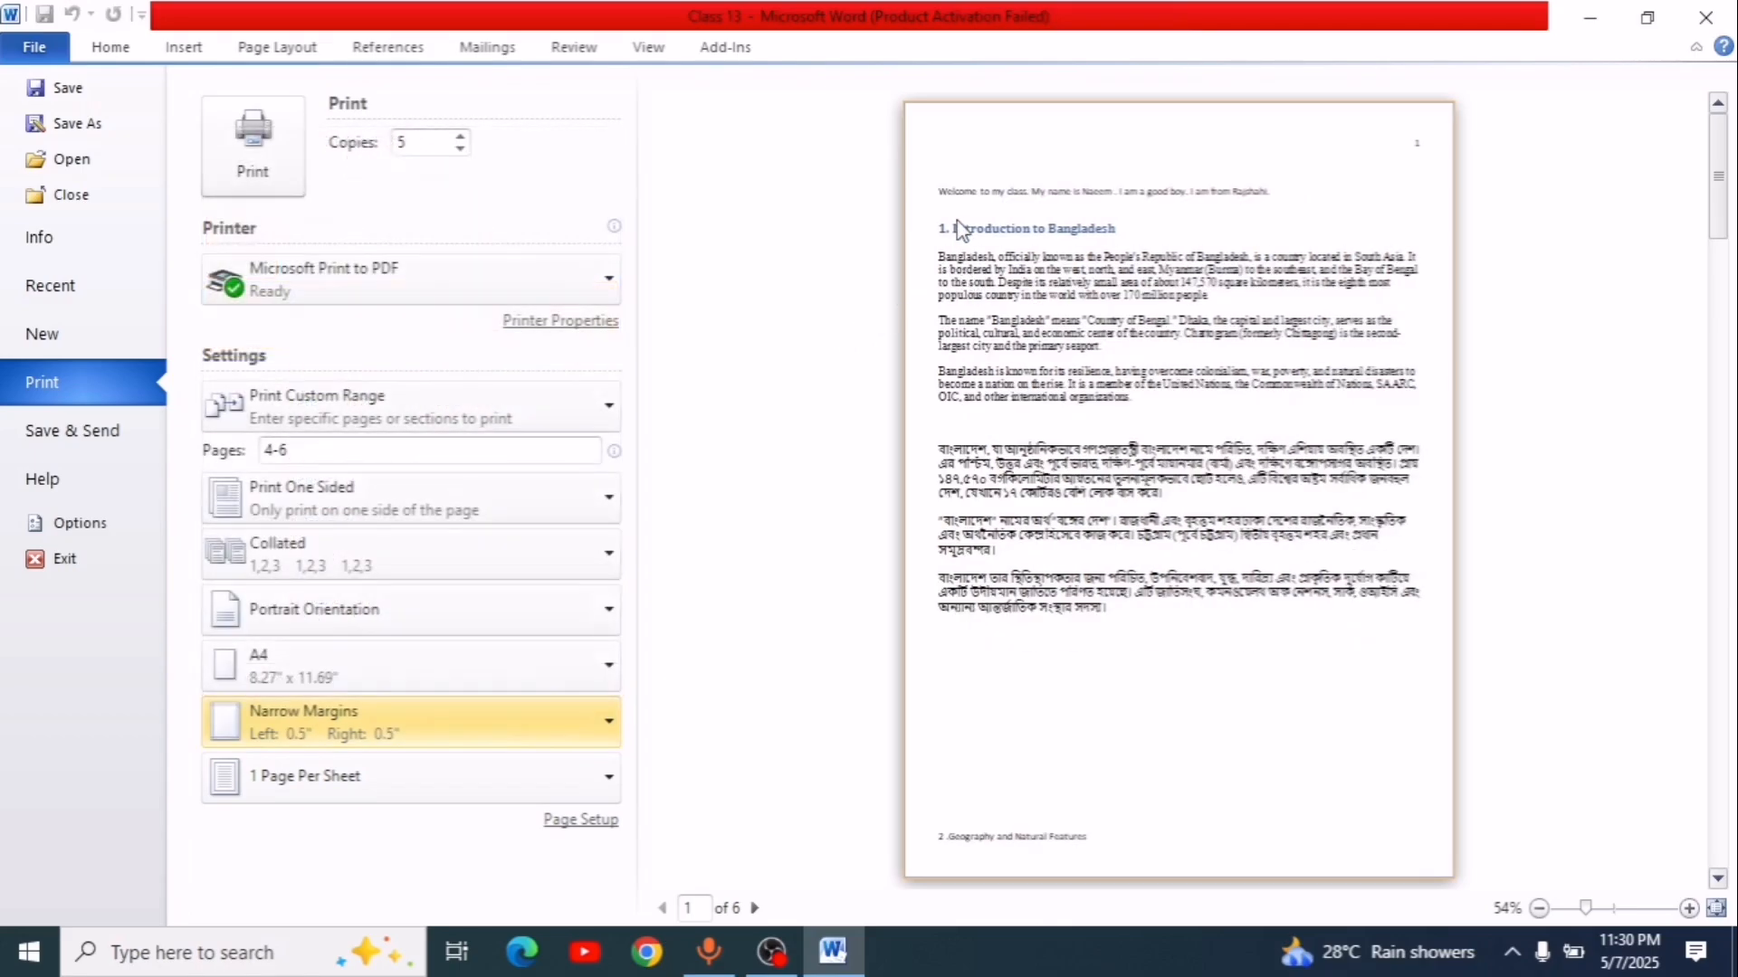
{"action": "left_click", "coordinate": [457, 717]}
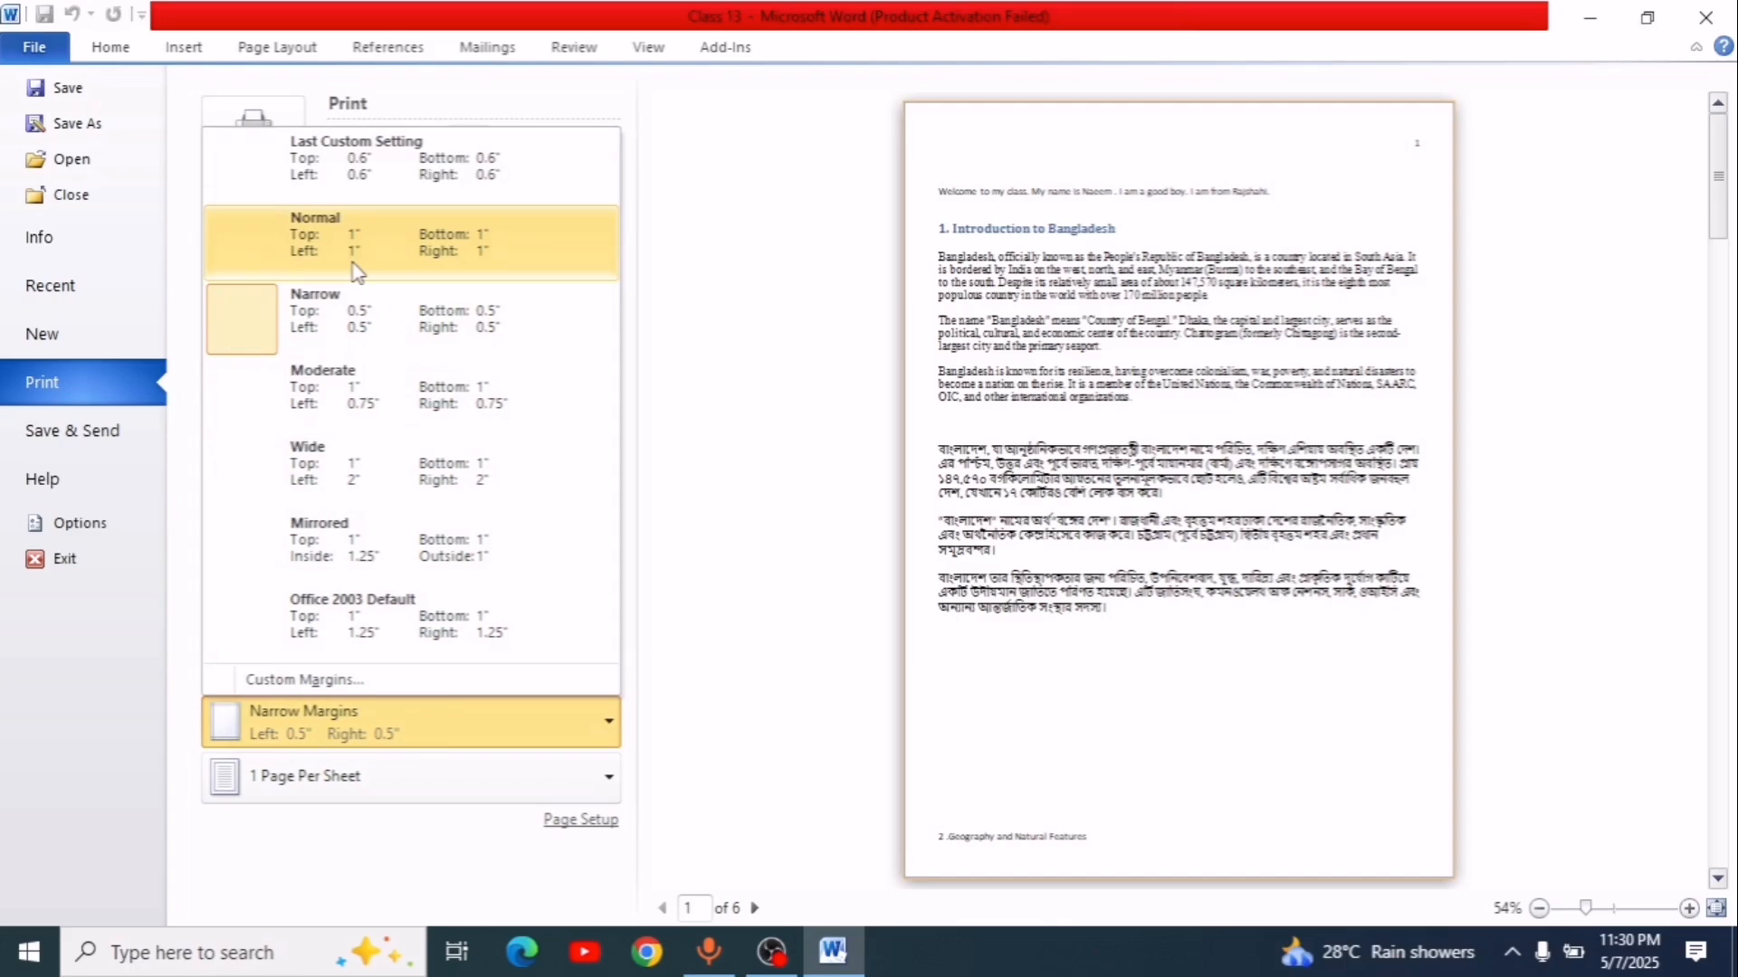
{"action": "left_click", "coordinate": [381, 237]}
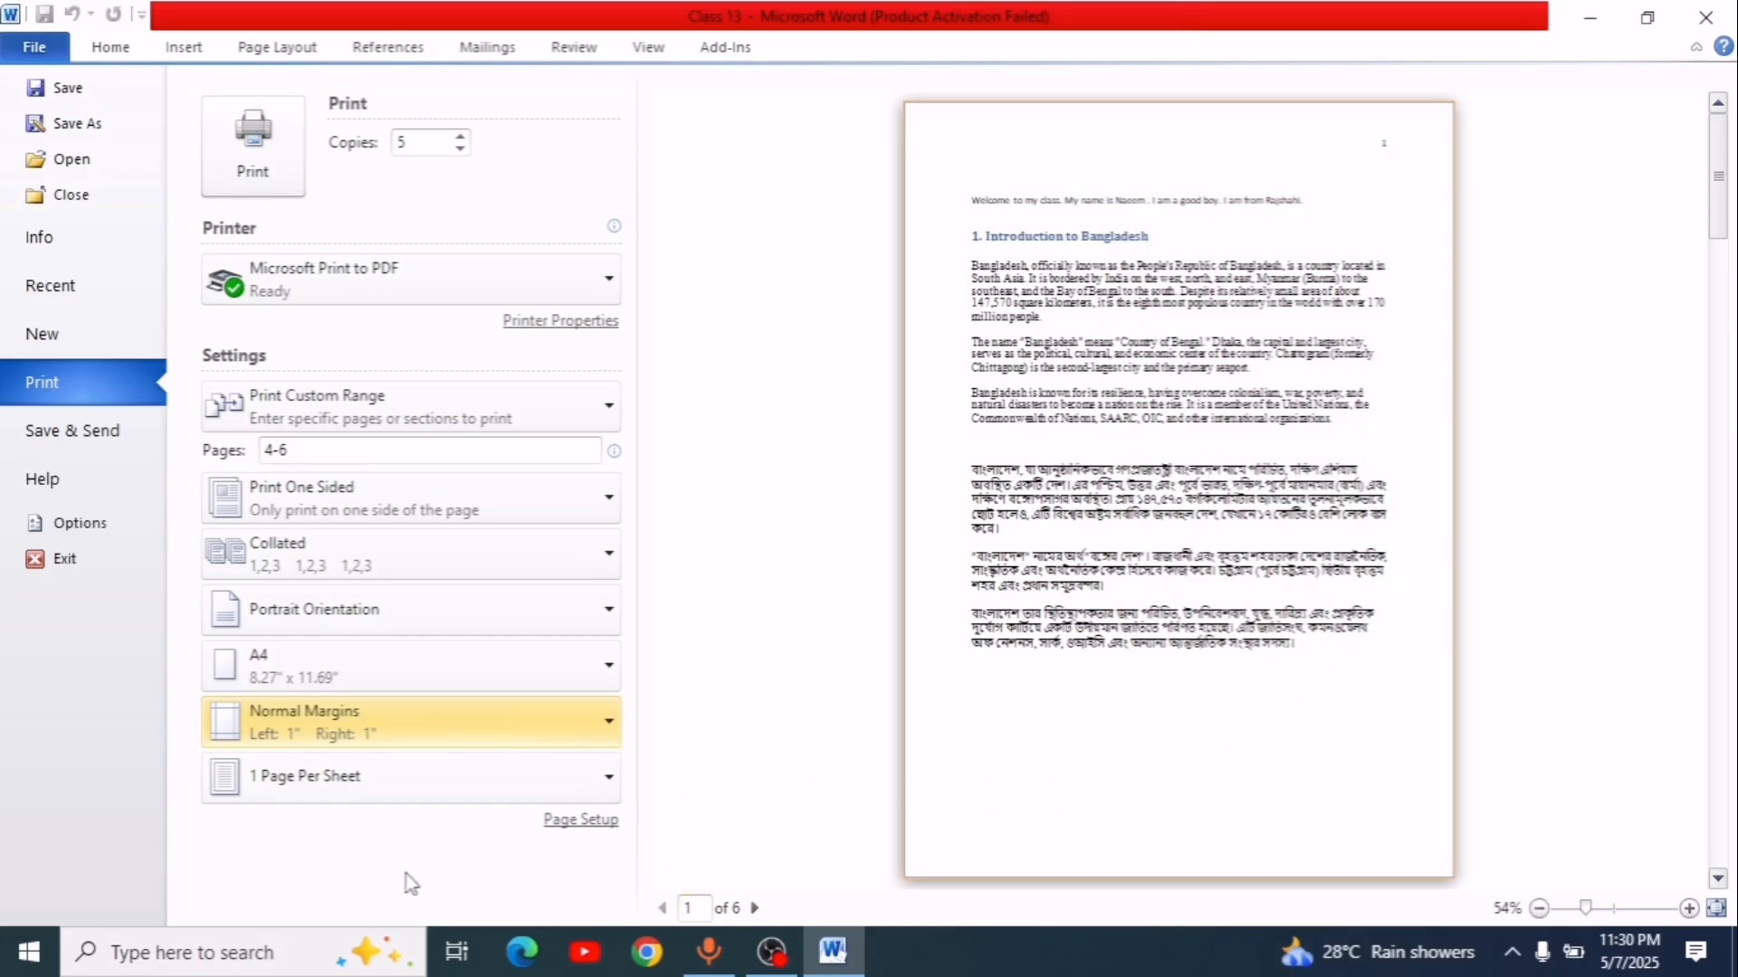
Step: Choose 1 Page Per Sheet for printing and return to the document
{"action": "left_click", "coordinate": [374, 802]}
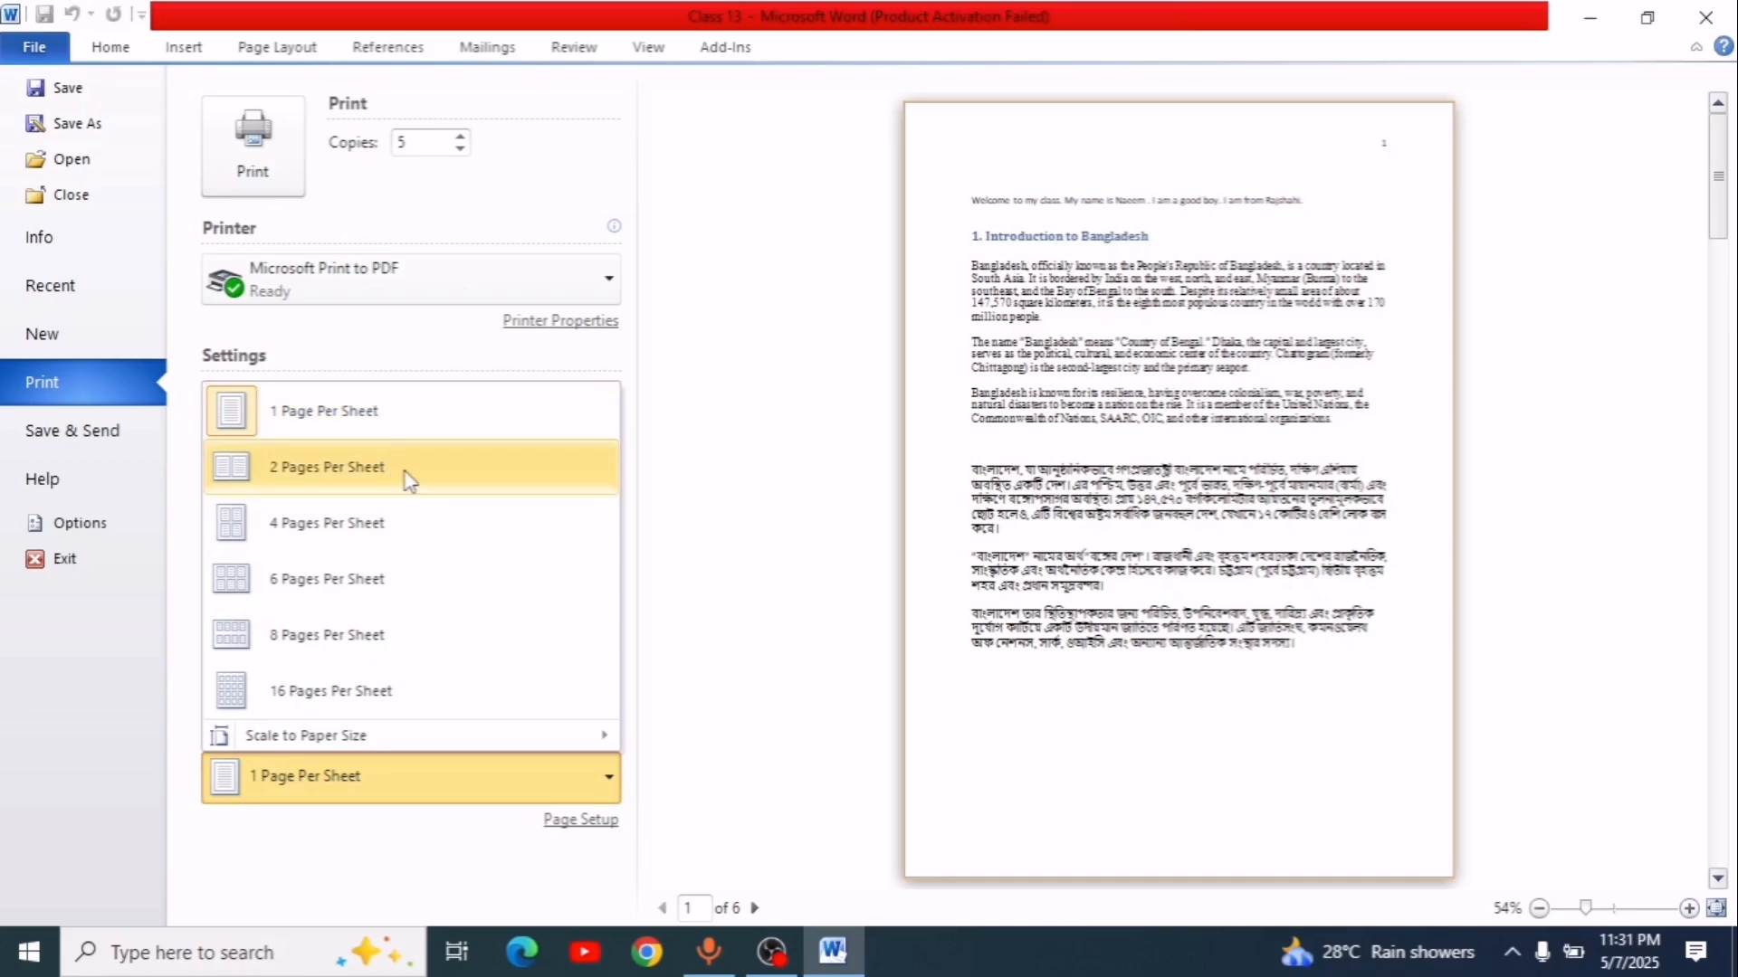
{"action": "left_click", "coordinate": [419, 438]}
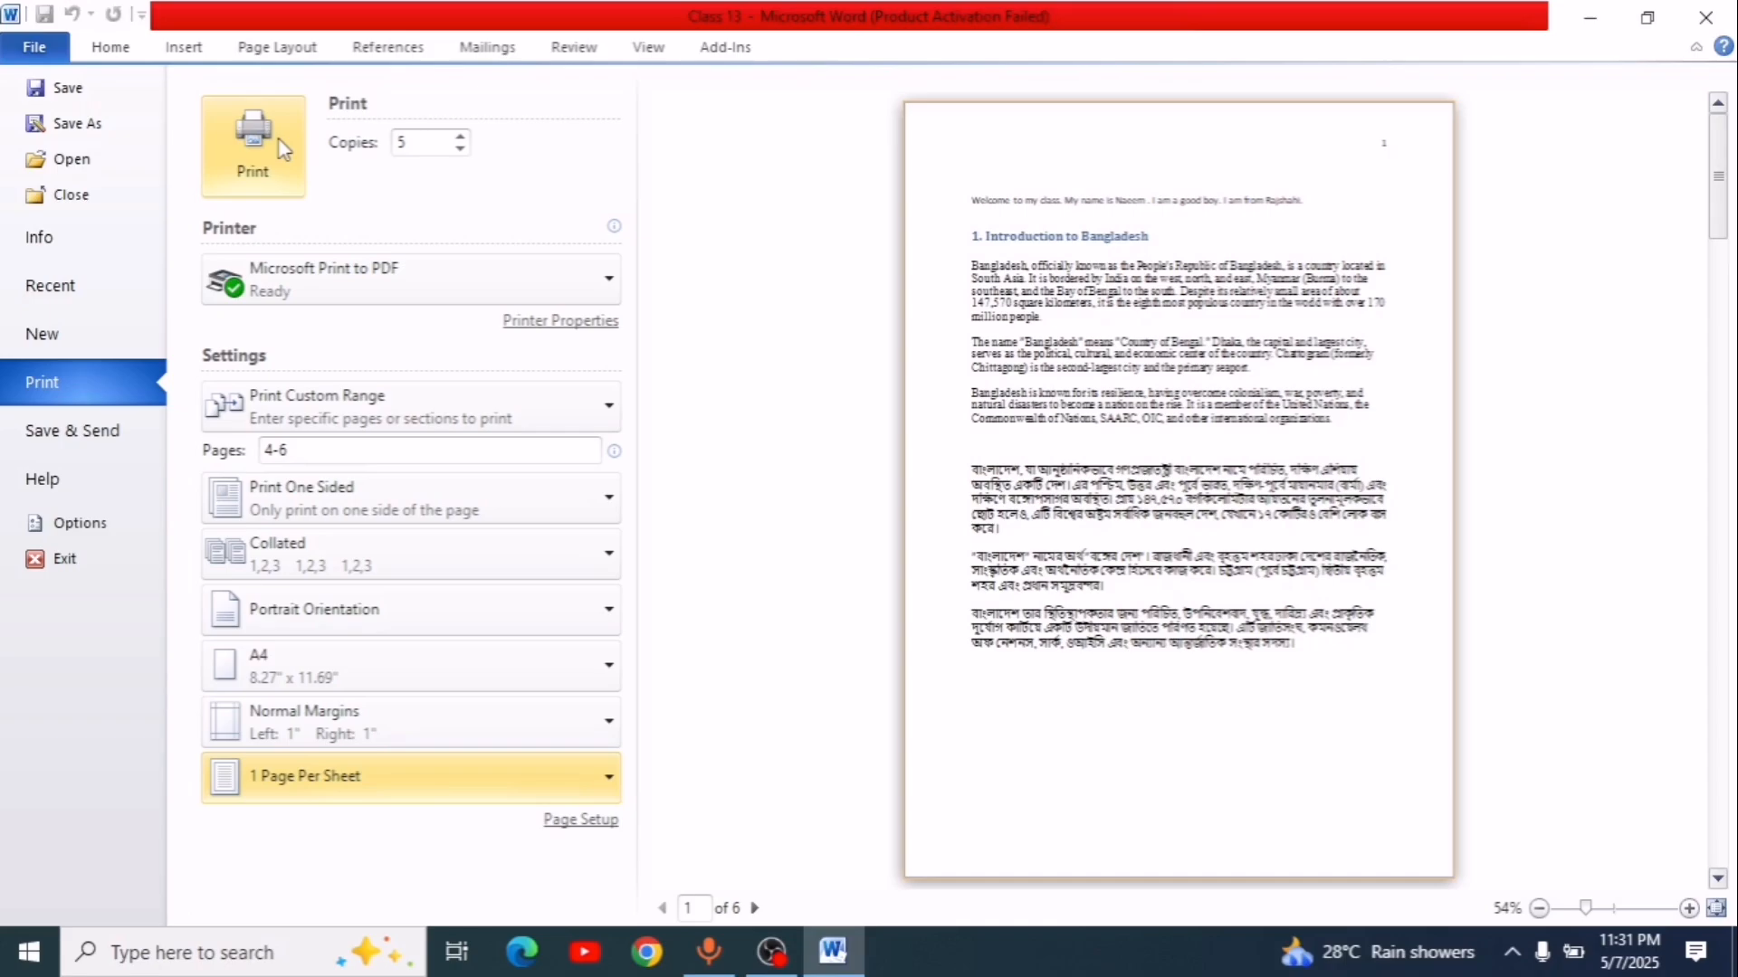
{"action": "left_click", "coordinate": [34, 55]}
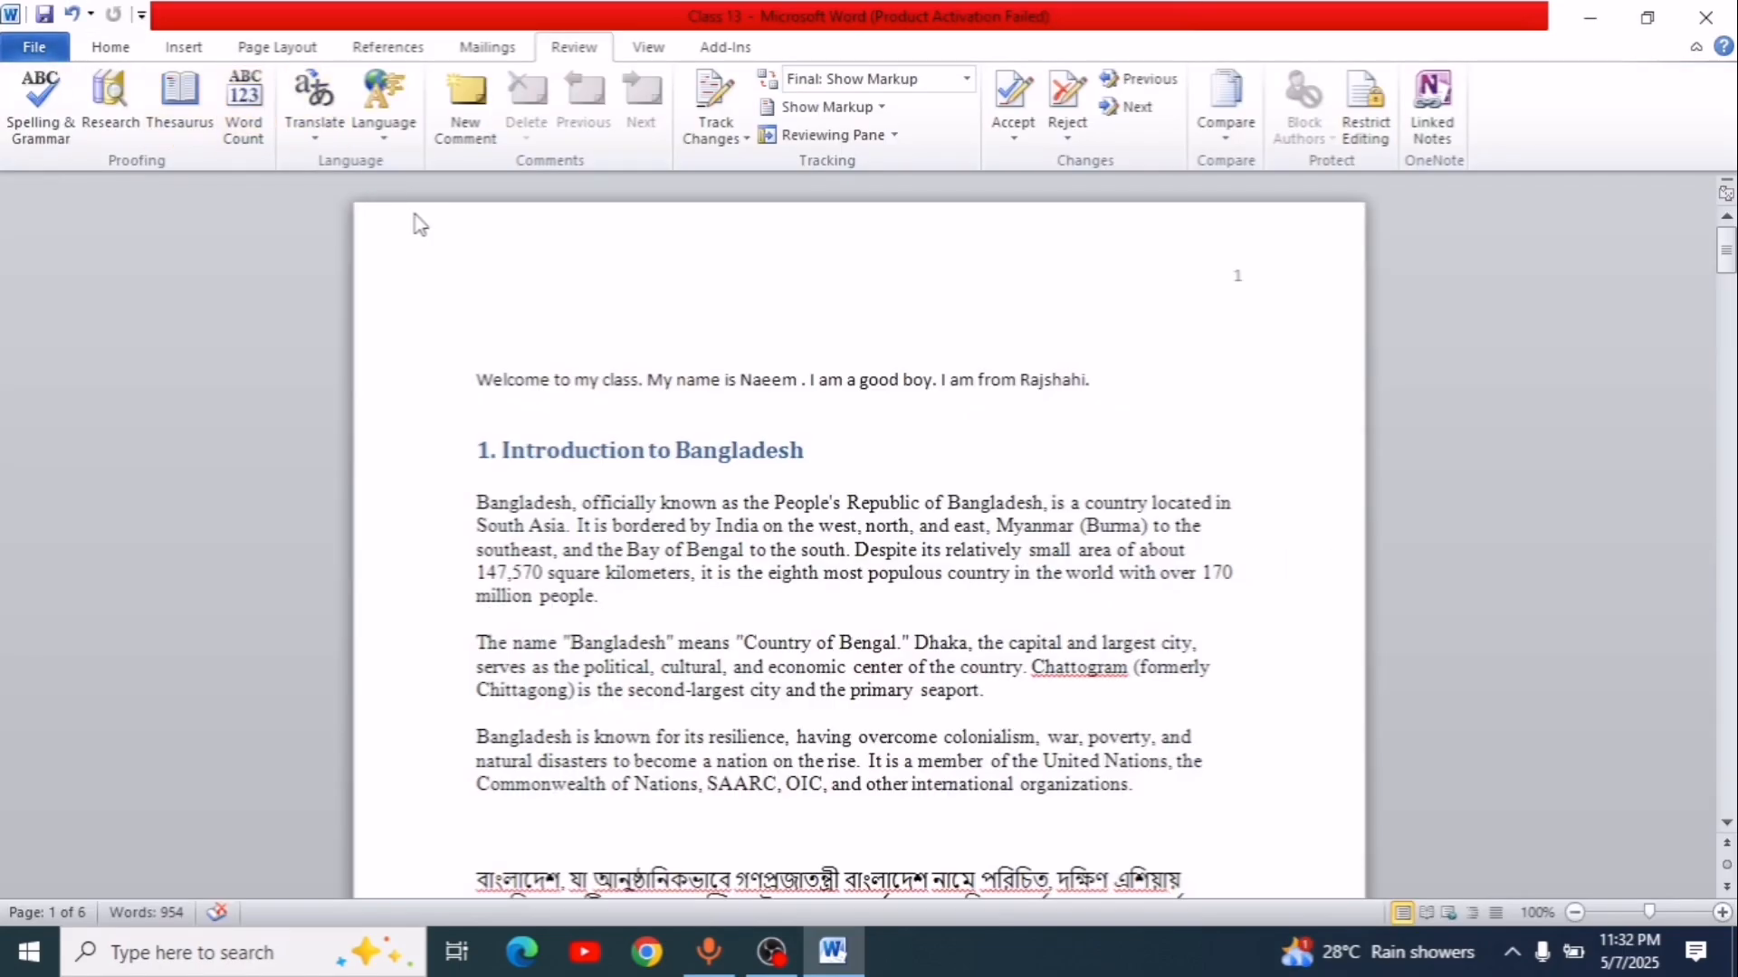